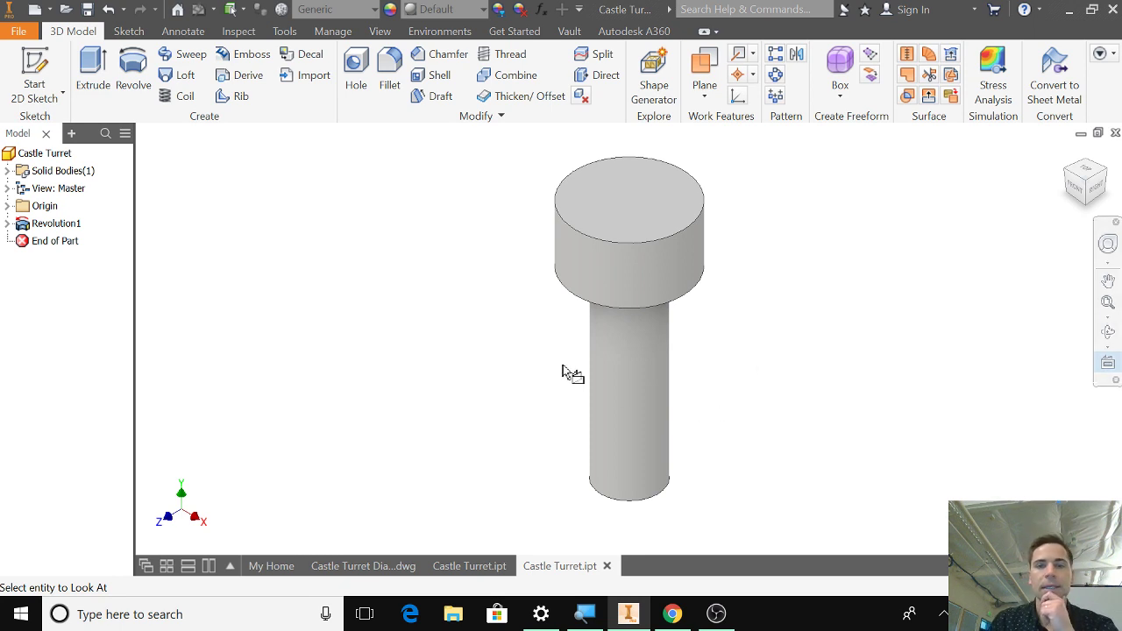
Start a new 2D sketch on the Castle Turret part
click(92, 99)
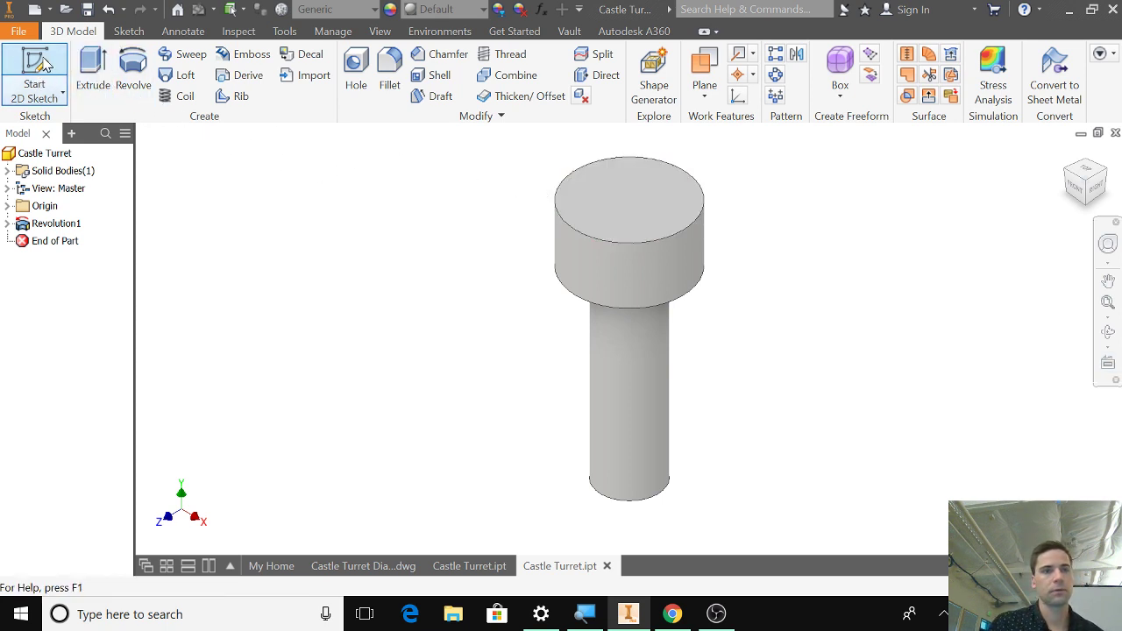
On the cap's top face, draw a 14 diameter circle centred on the origin and finish the sketch
click(643, 213)
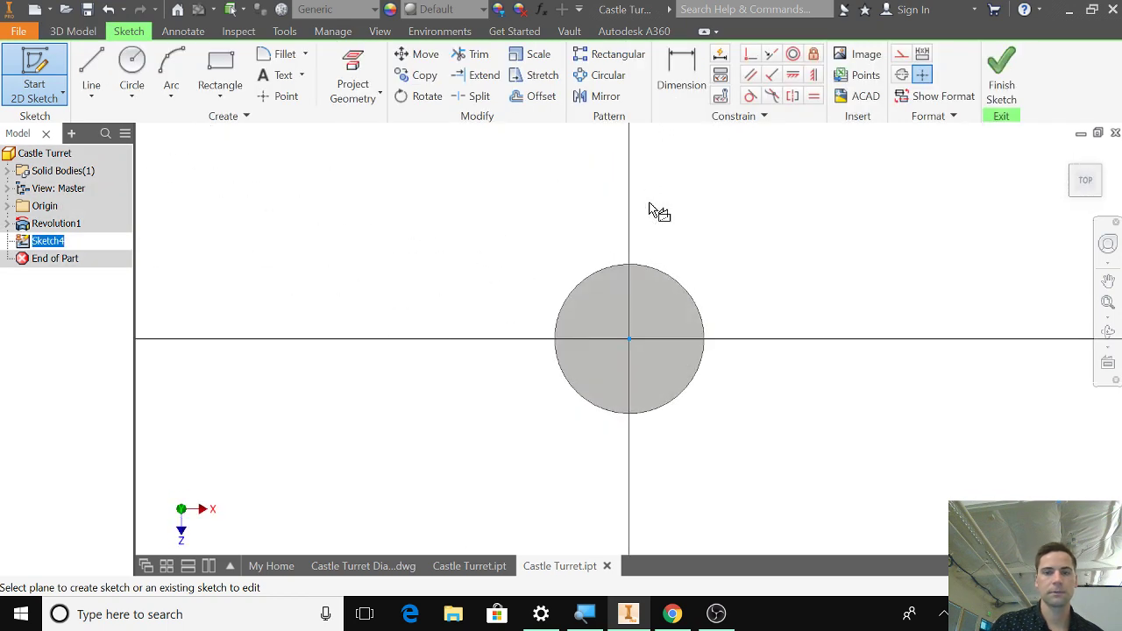
click(132, 63)
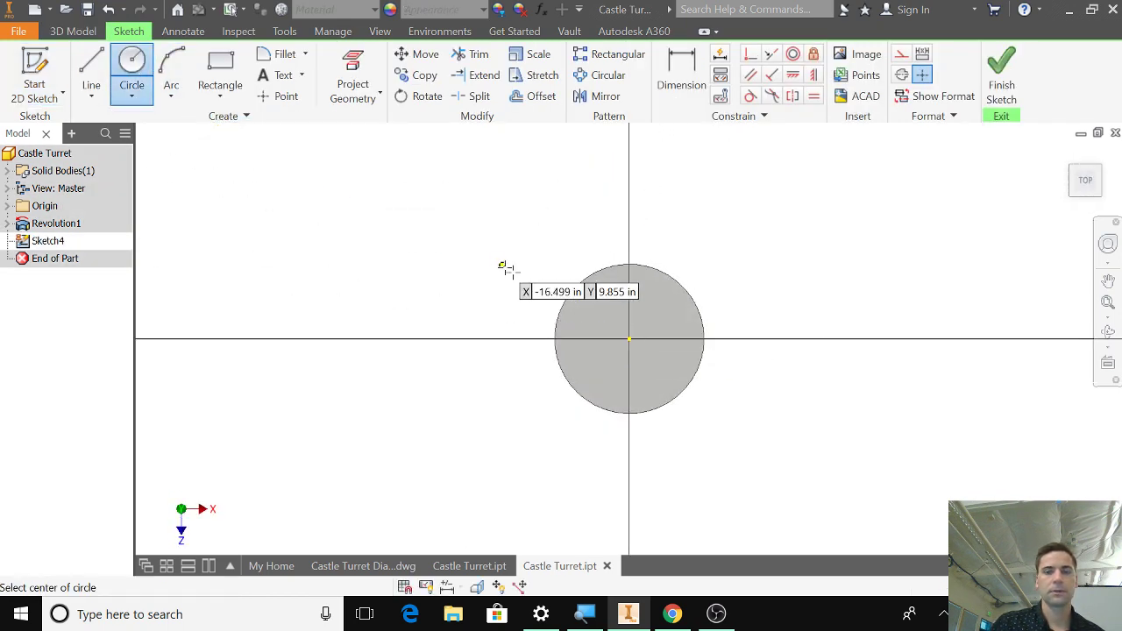
click(628, 339)
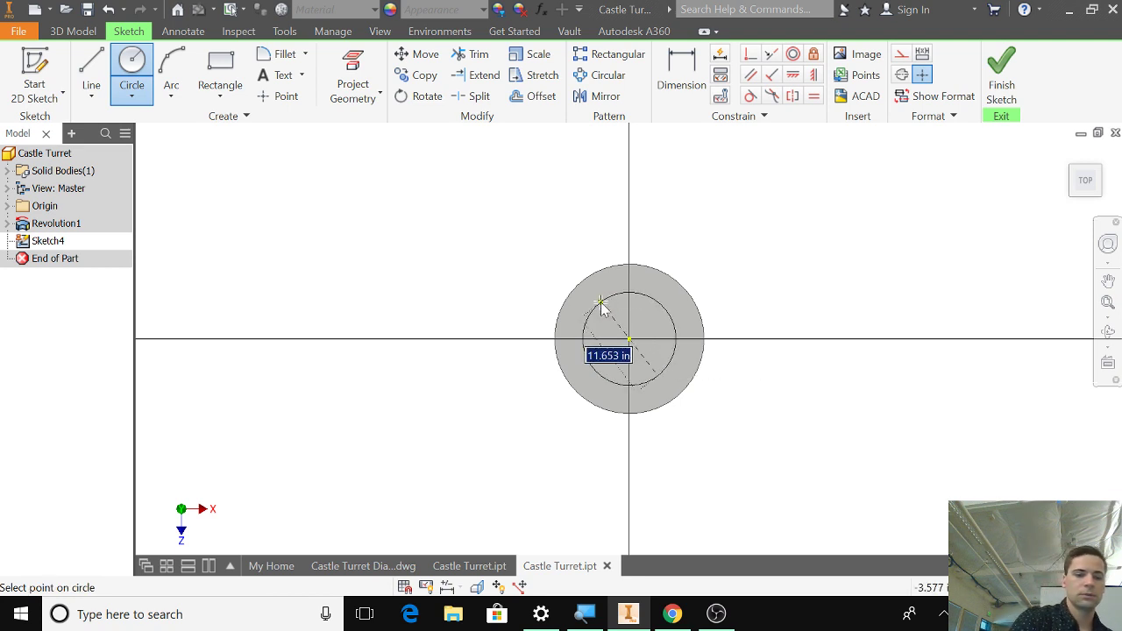
text(14)
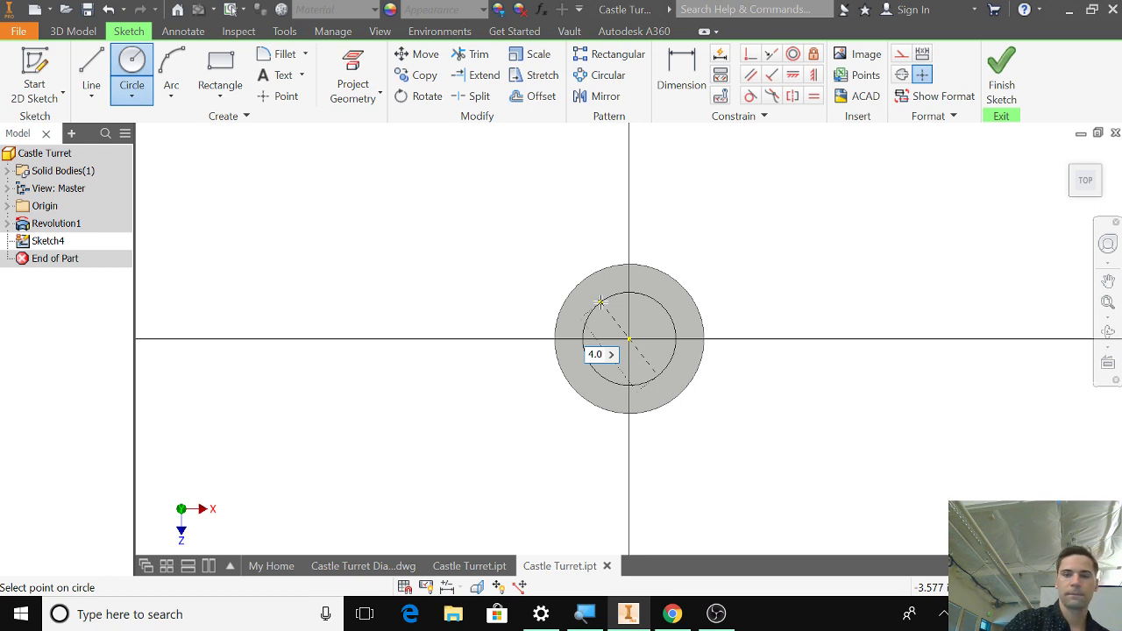
key(Return)
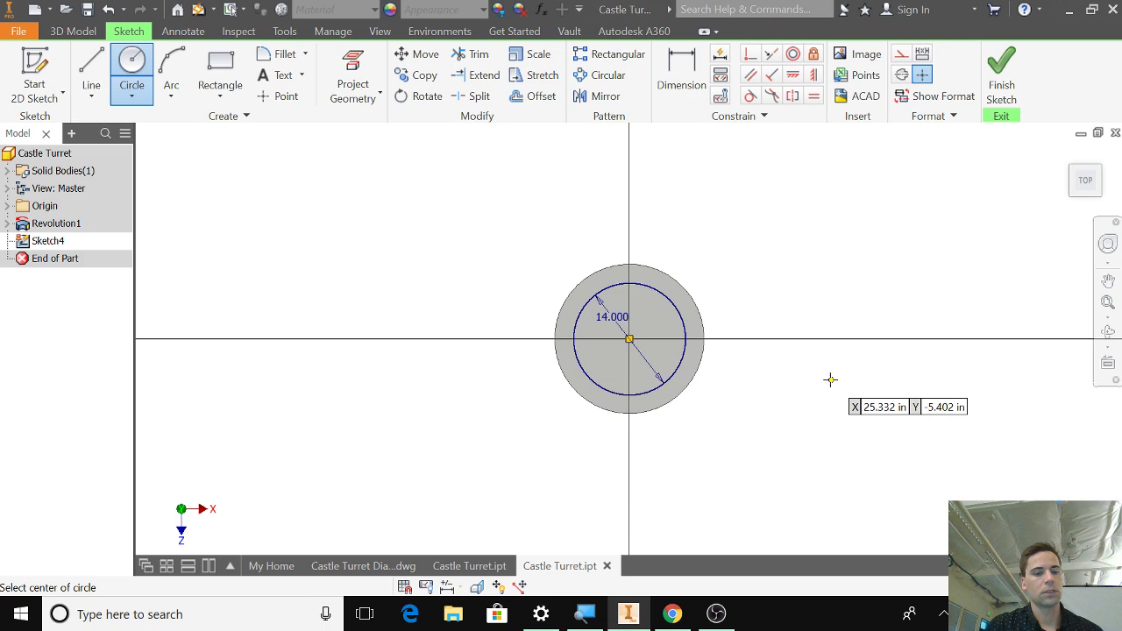
key(Escape)
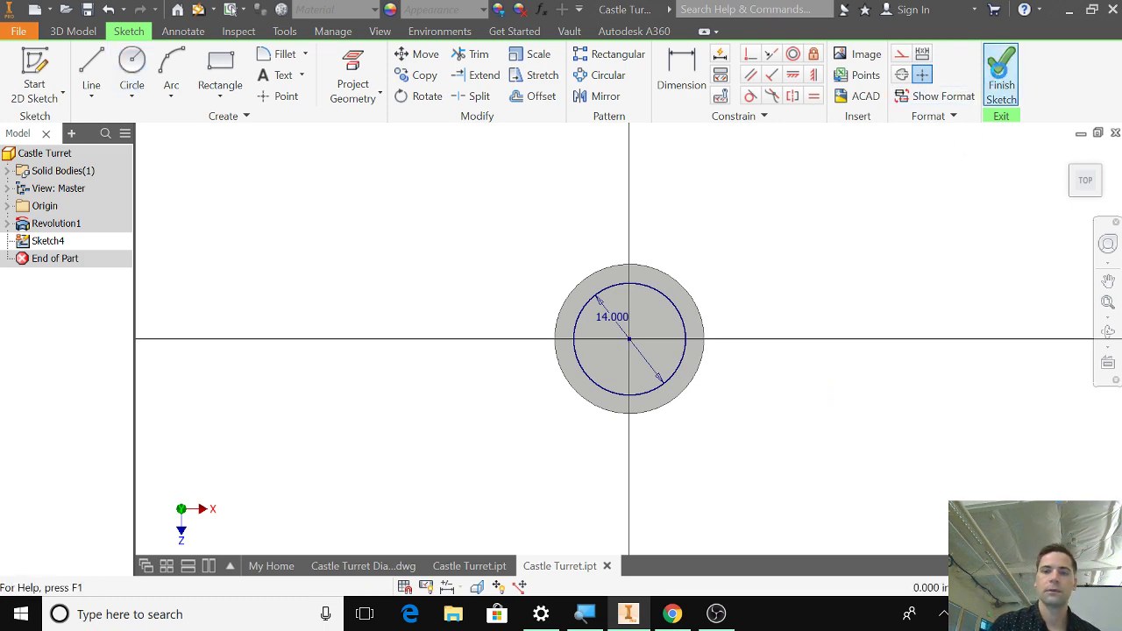
click(1000, 83)
Extrude-cut the 14.000 circle 8.0 deep into the cap with flipped direction
click(93, 71)
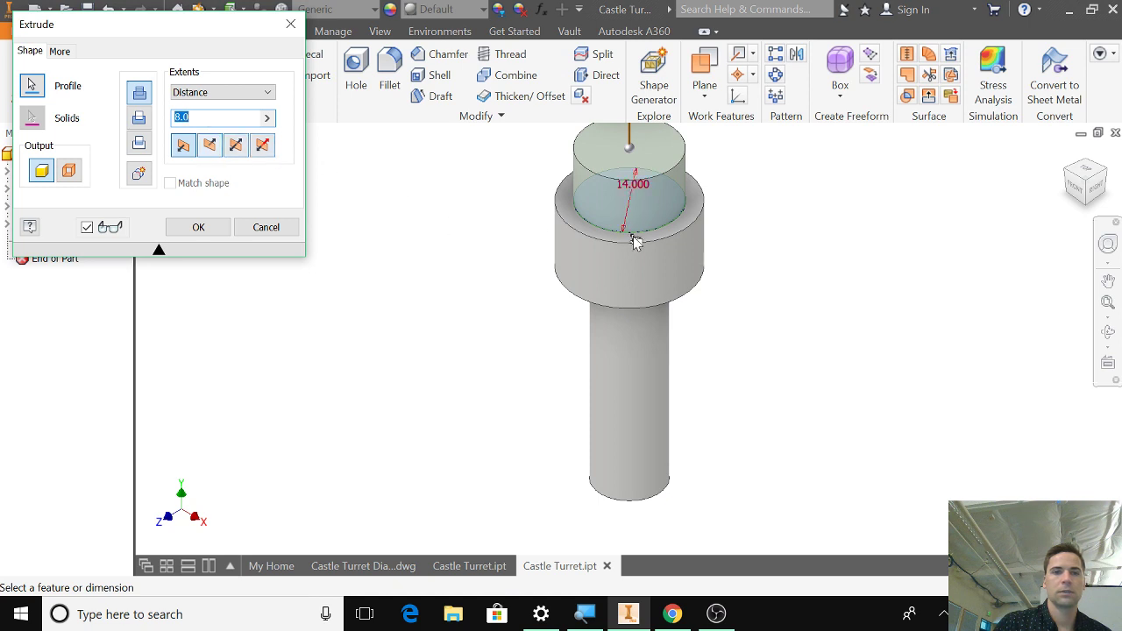
click(210, 144)
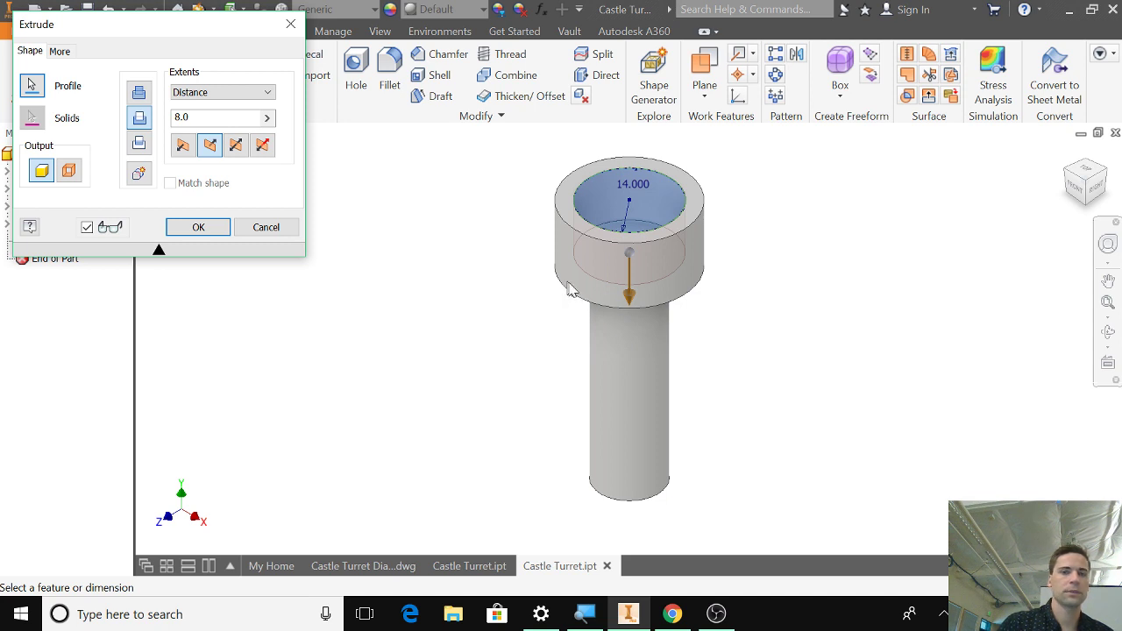
click(191, 227)
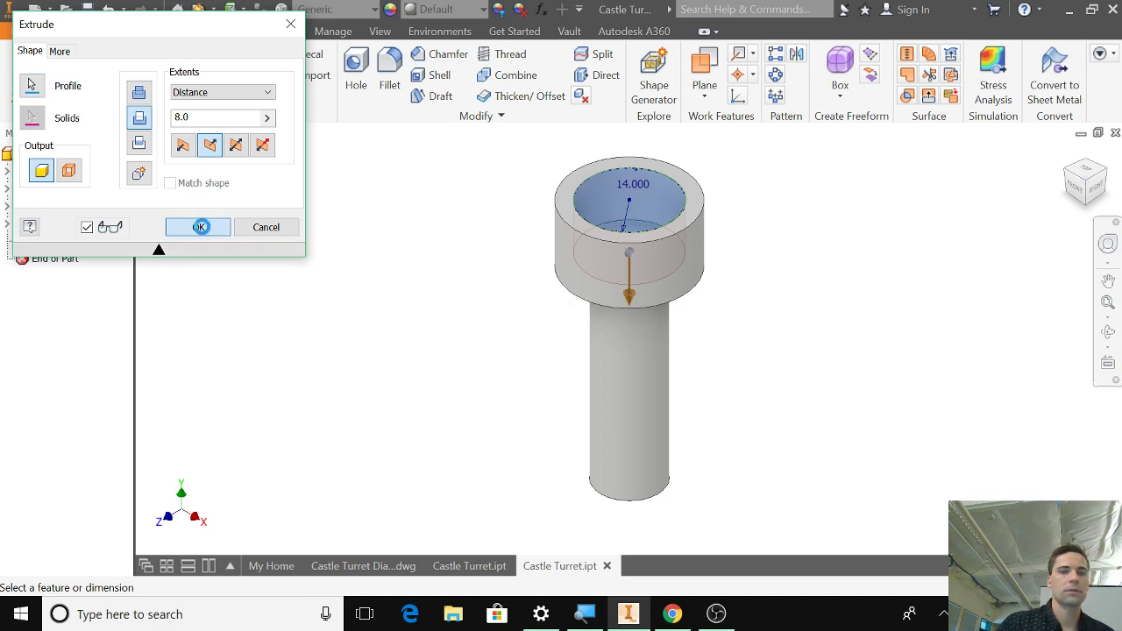
shift+middle_drag(844, 373, 806, 376)
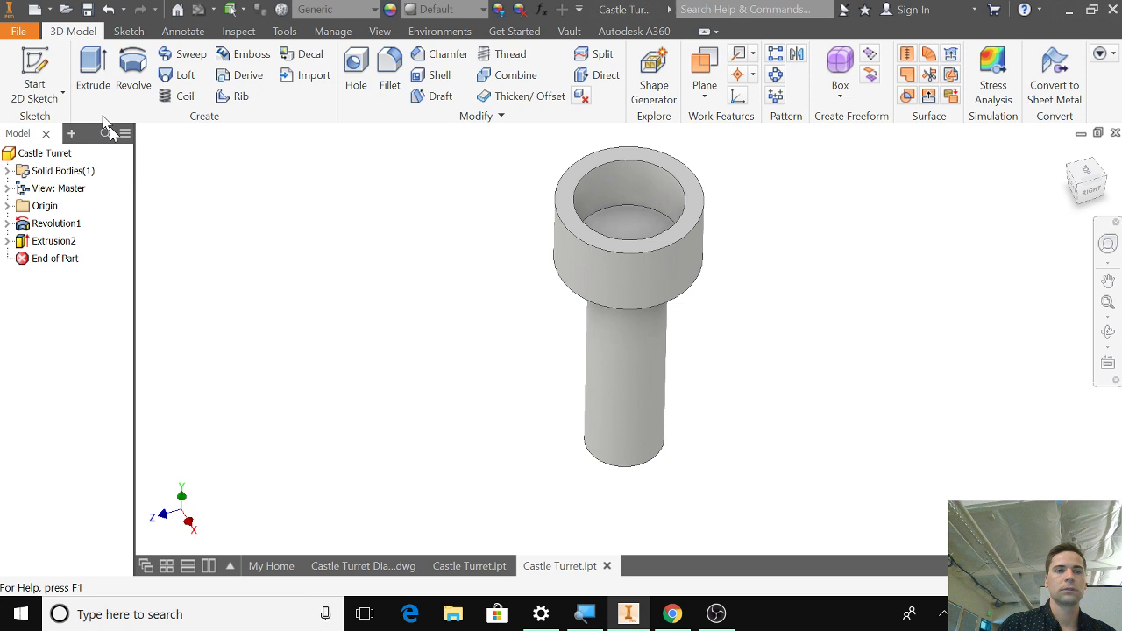
Start Sketch5 on the ring-shaped top face of the hollowed cup
click(34, 75)
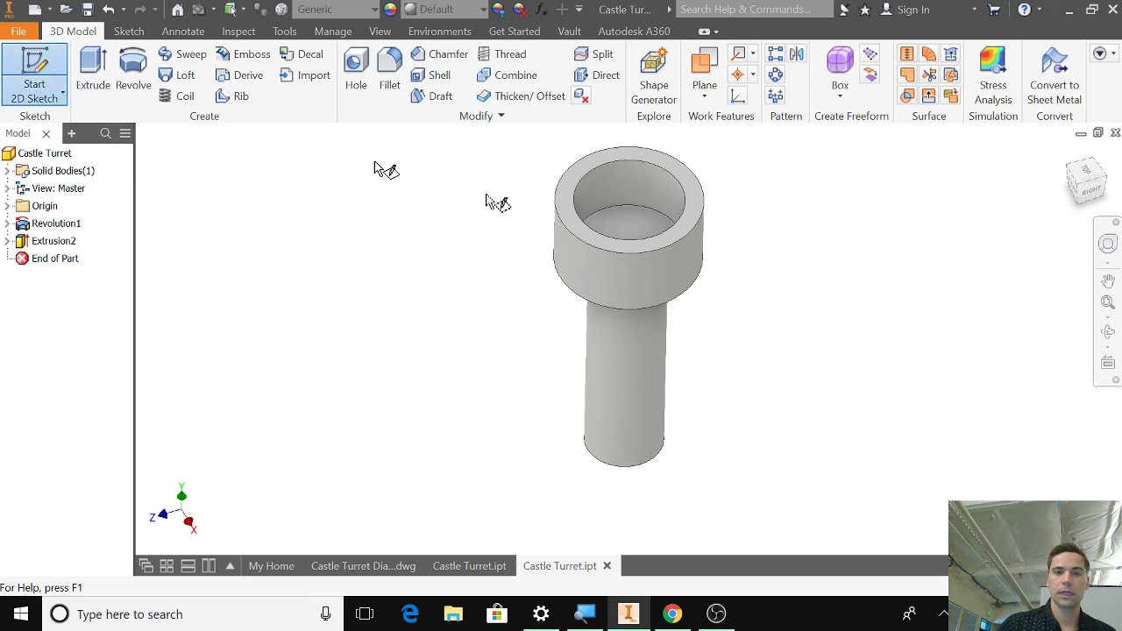
click(638, 249)
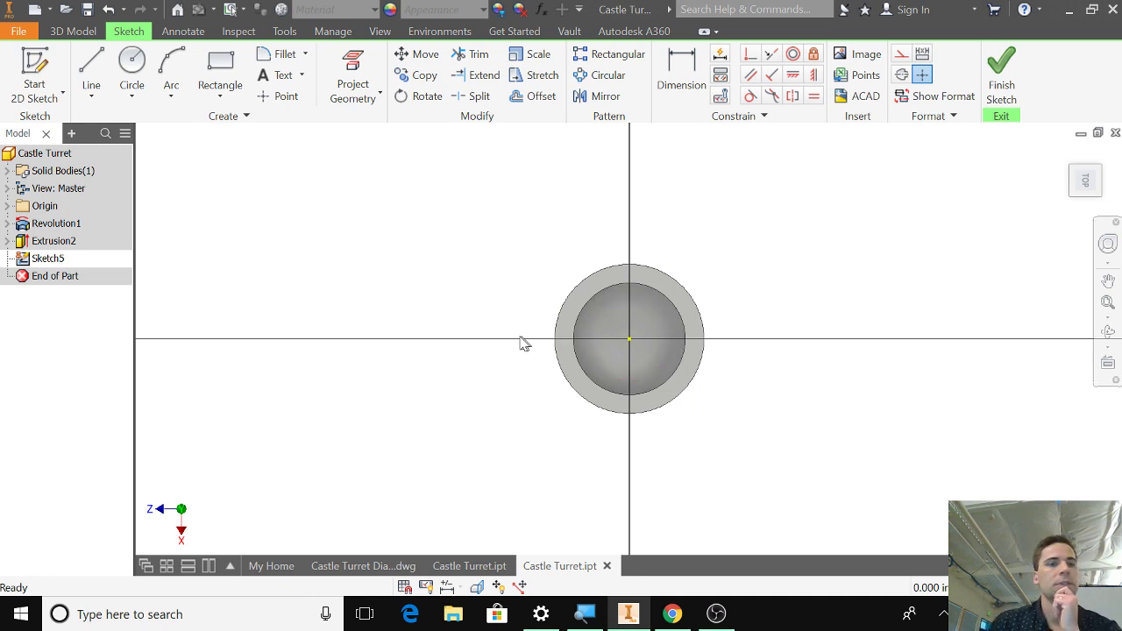
Draw a radial line from the sketch origin to the outer rim at 45 degrees
click(630, 339)
key(Escape)
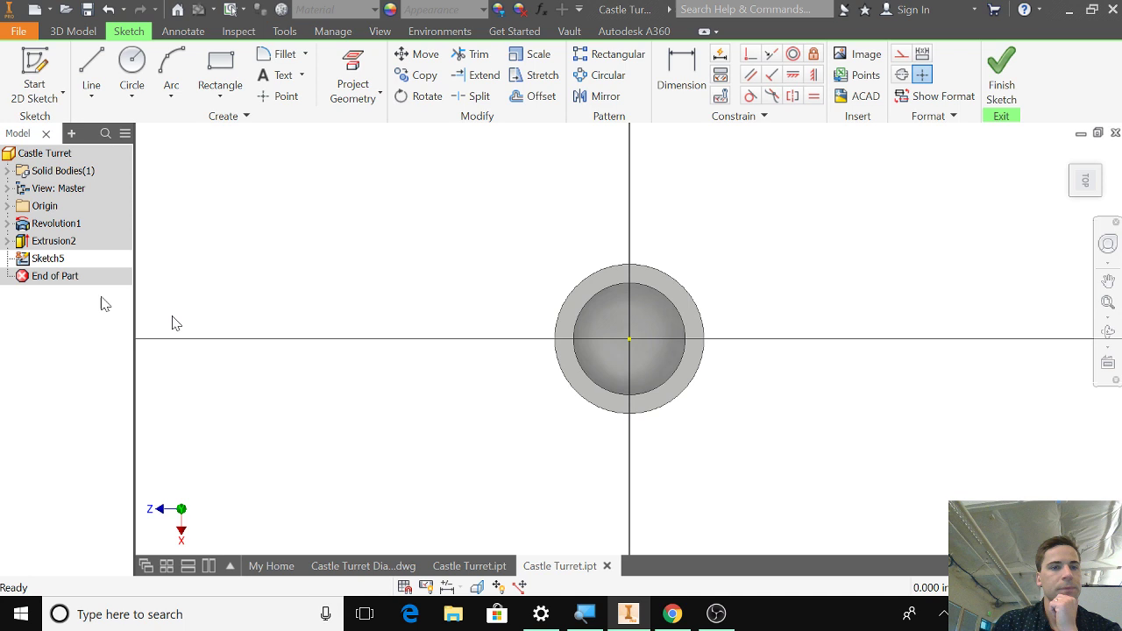
click(92, 71)
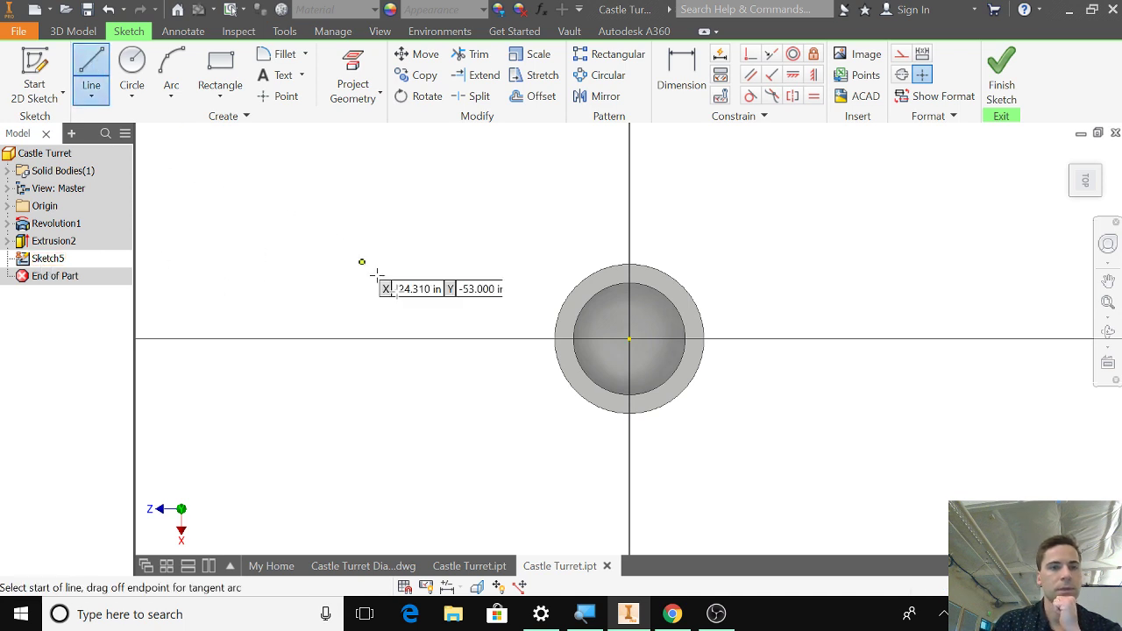
scroll(647, 366, up, 3)
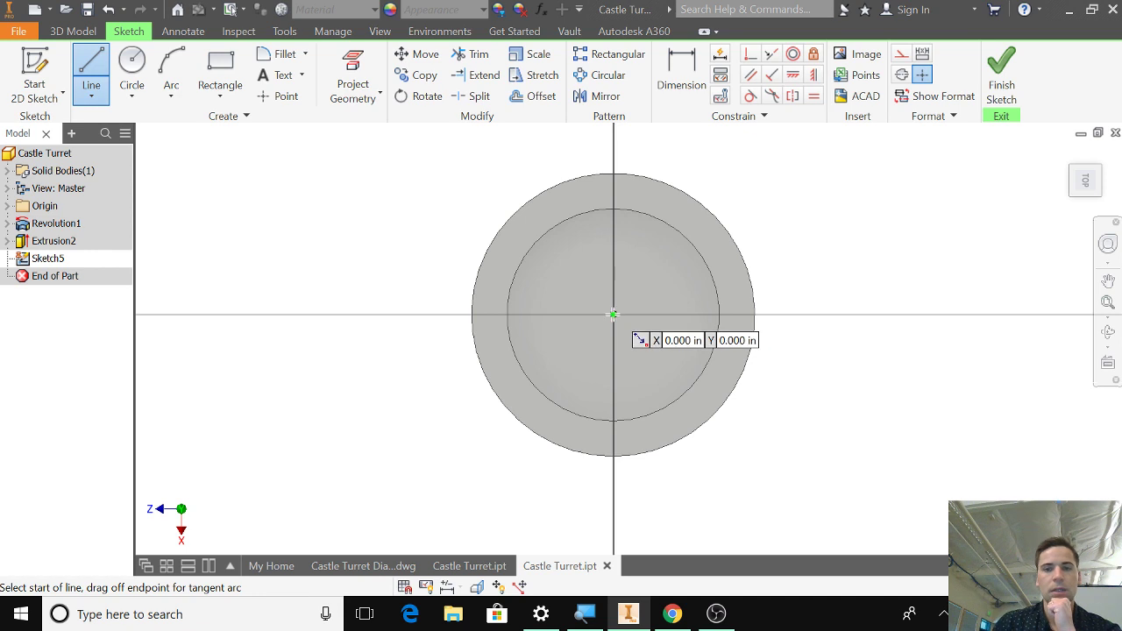
click(613, 313)
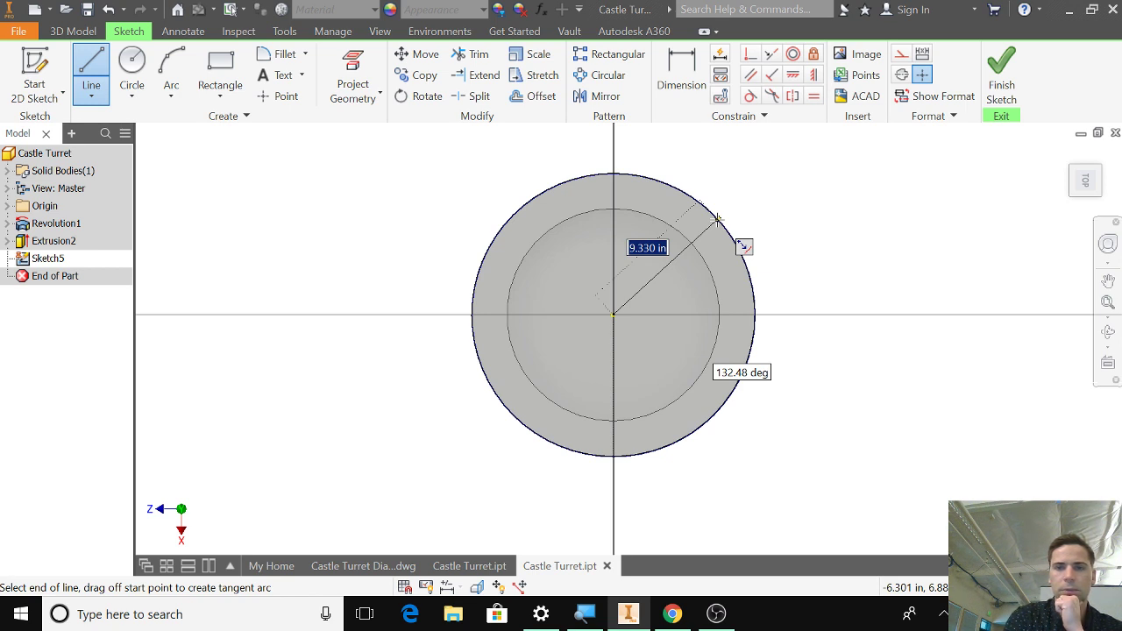
key(Tab)
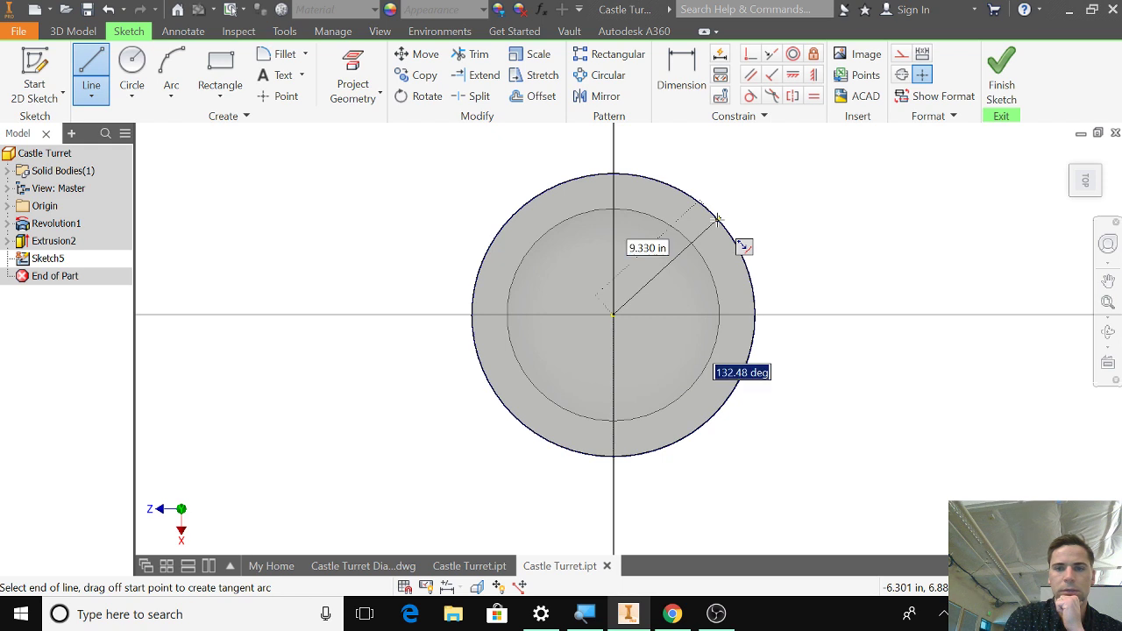
text(45)
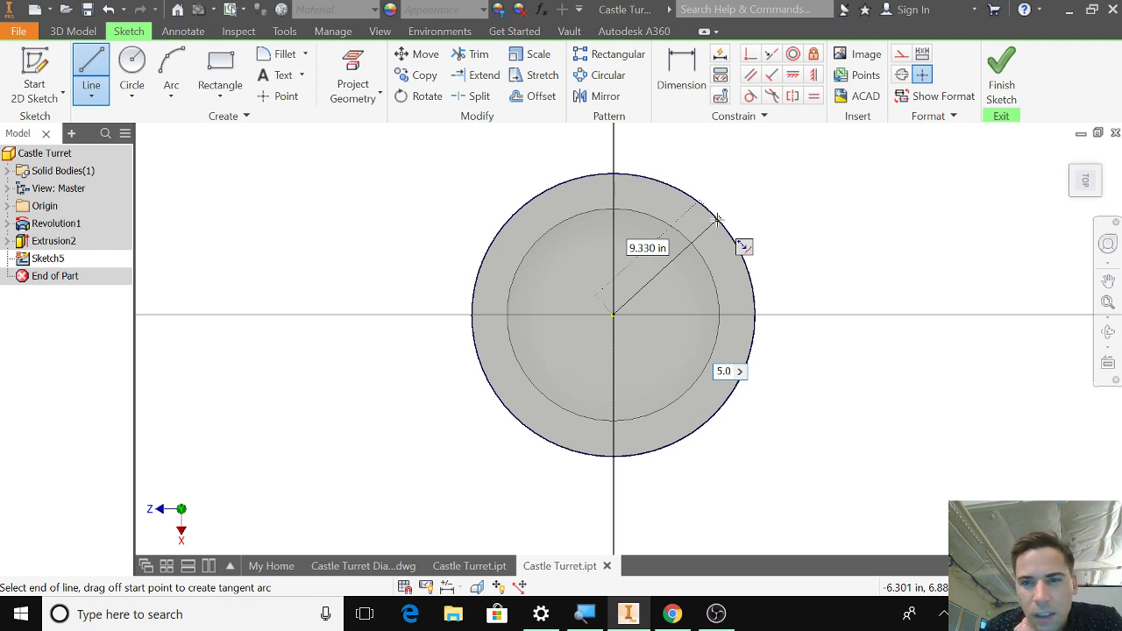
key(Return)
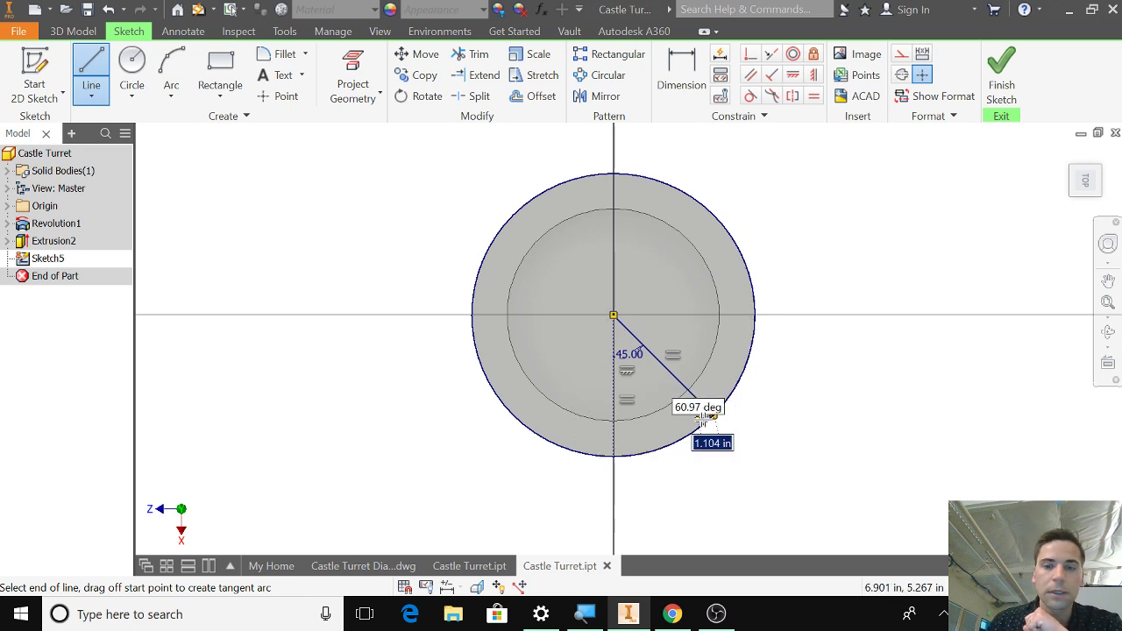
key(Escape)
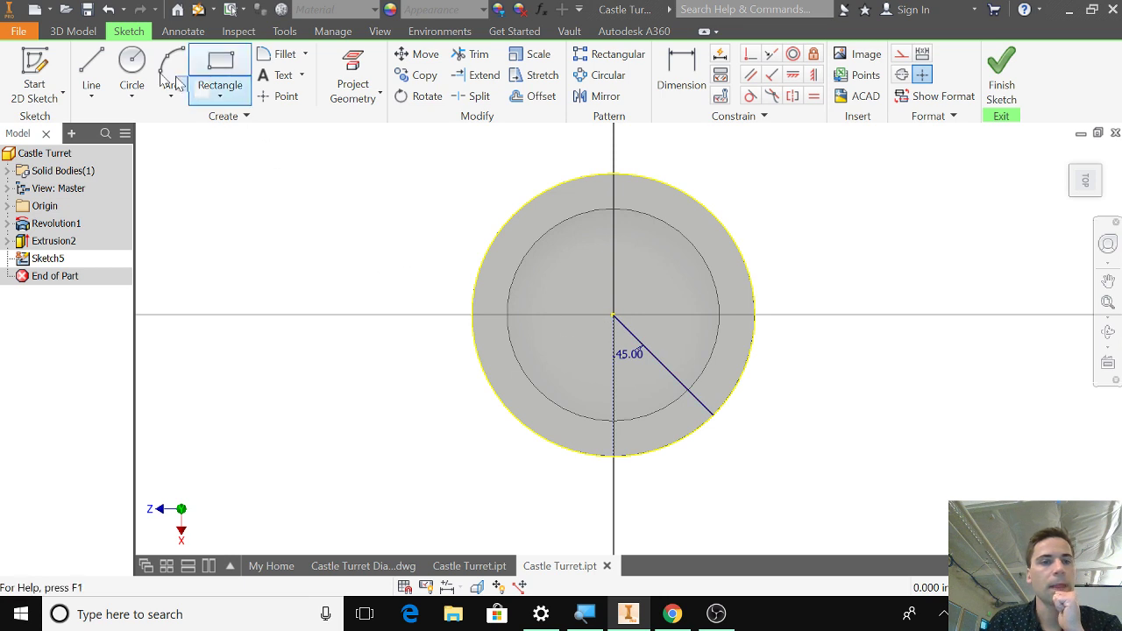
click(92, 74)
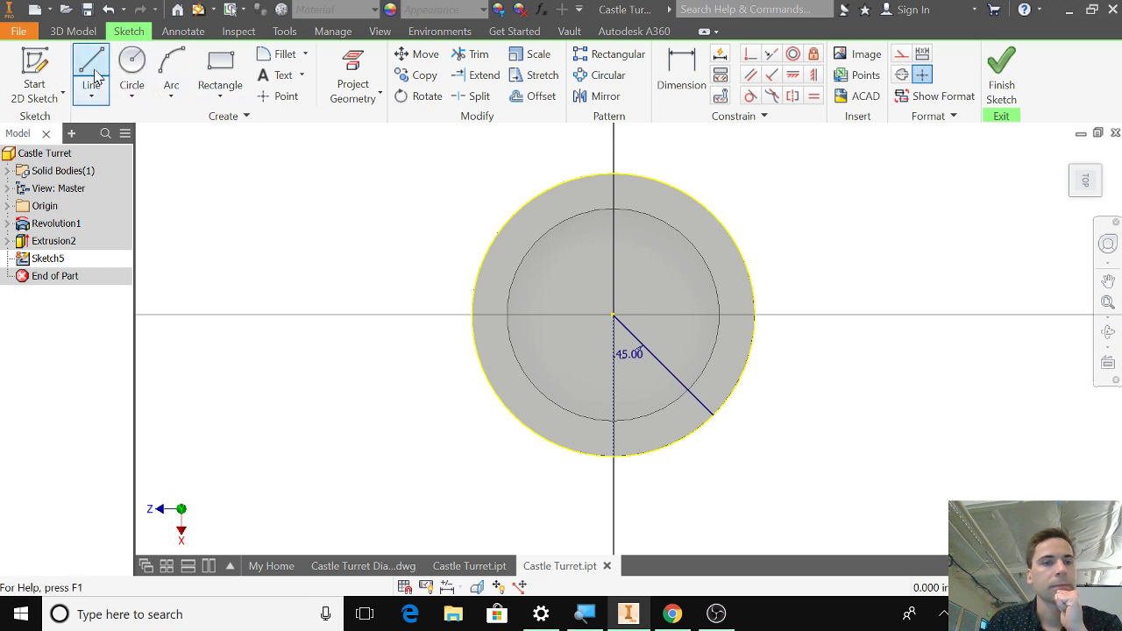
click(613, 314)
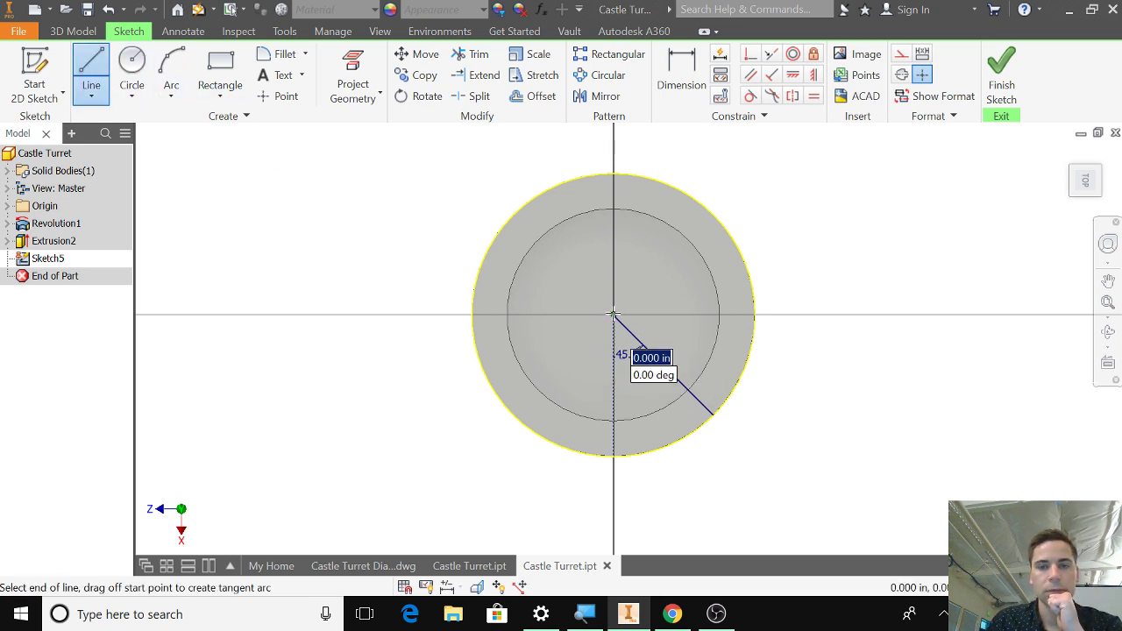
Draw radial lines from the centre to the right edge and the upper-right, upper-left and lower-left diagonals
double_click(755, 313)
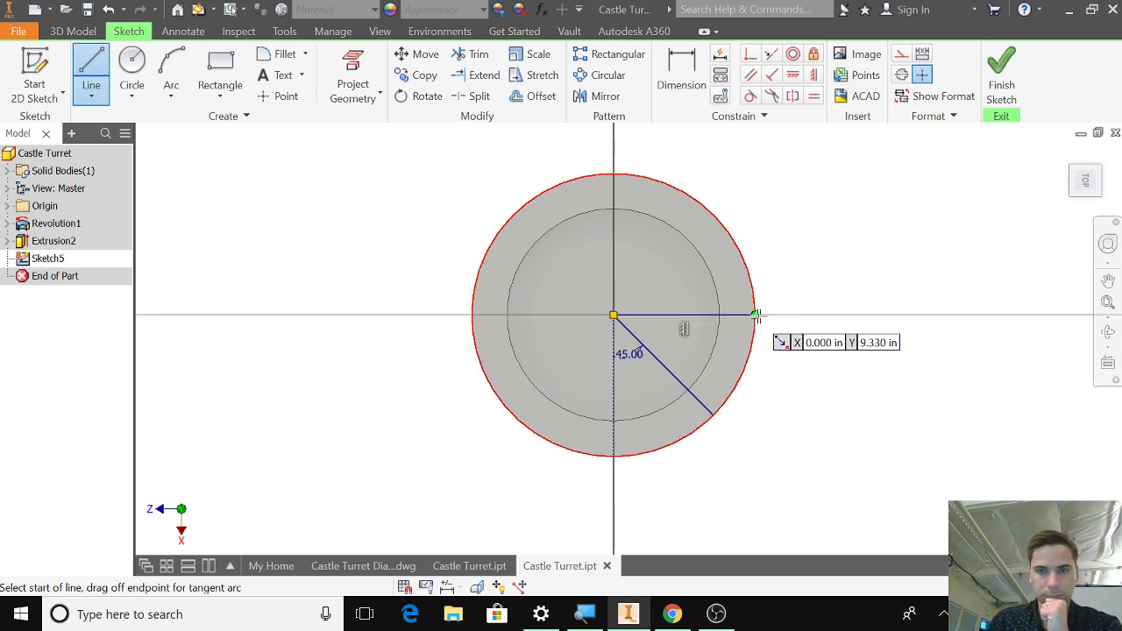
click(614, 314)
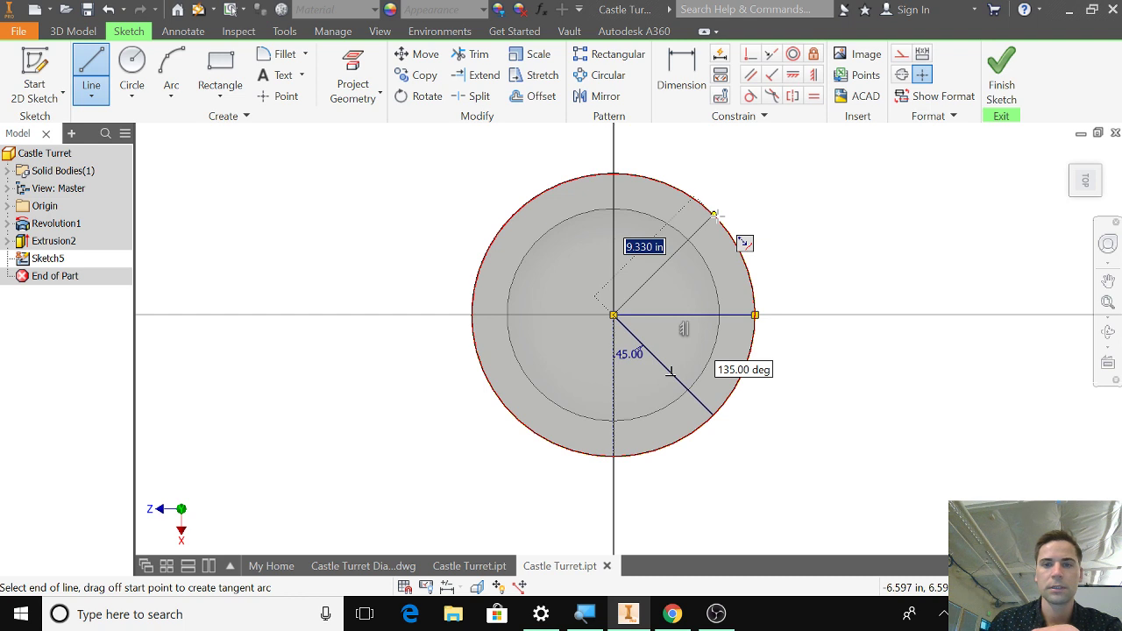
double_click(715, 216)
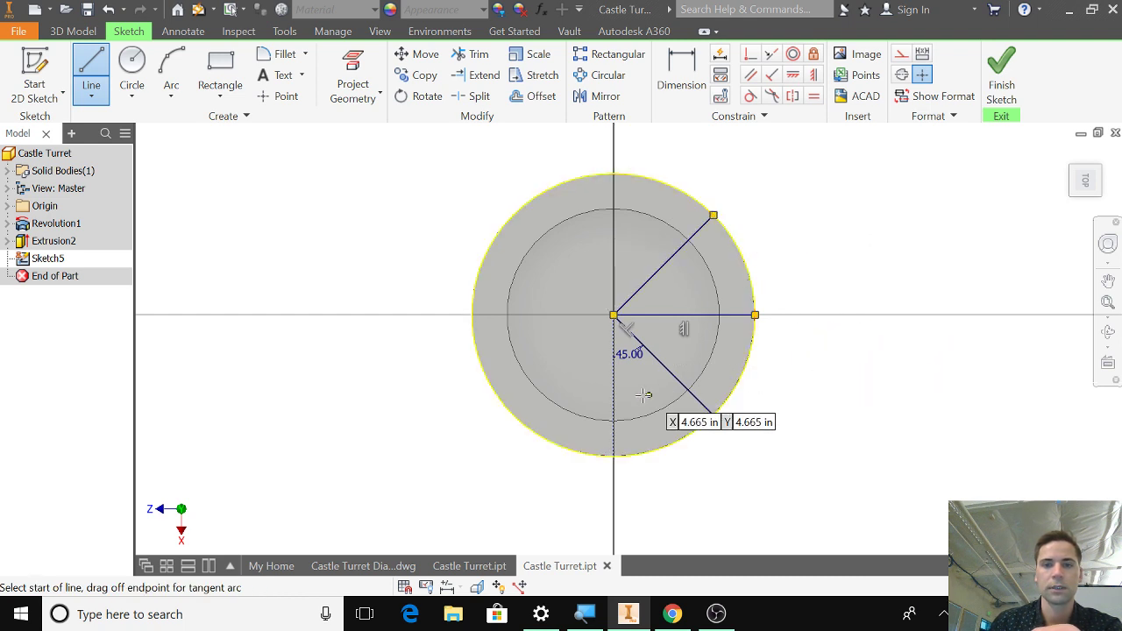
click(613, 314)
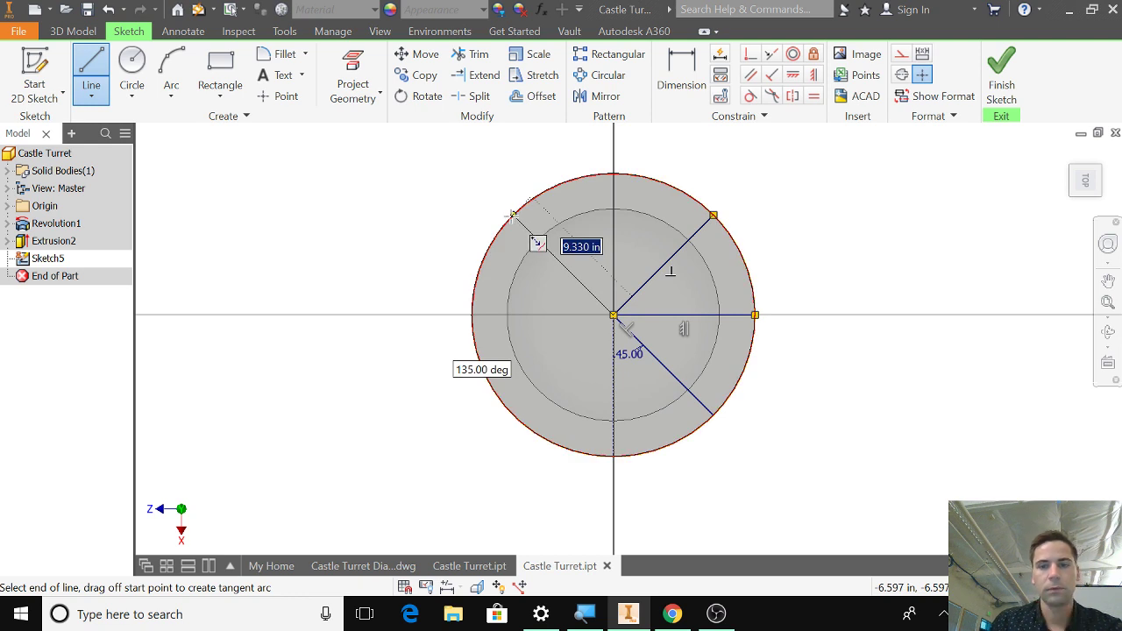
double_click(513, 214)
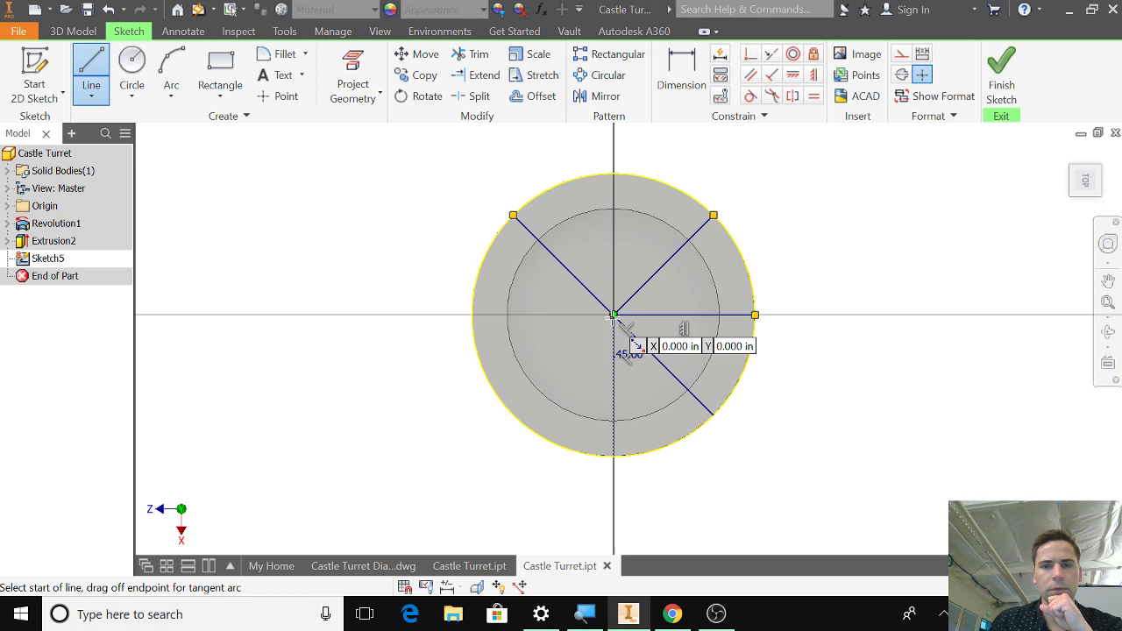
click(614, 315)
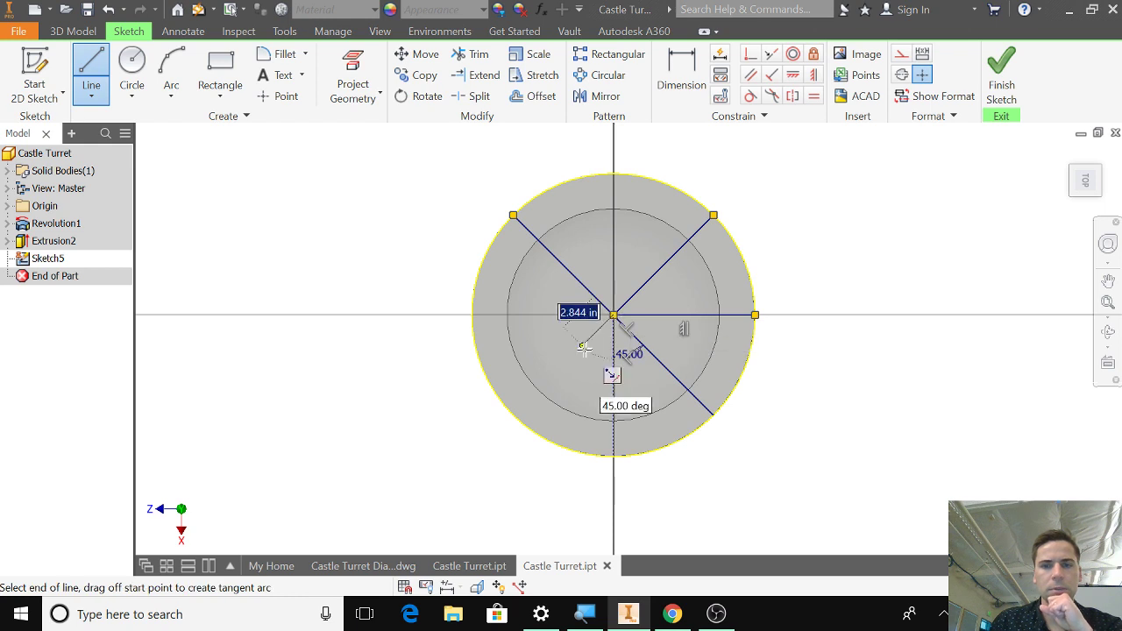
double_click(513, 413)
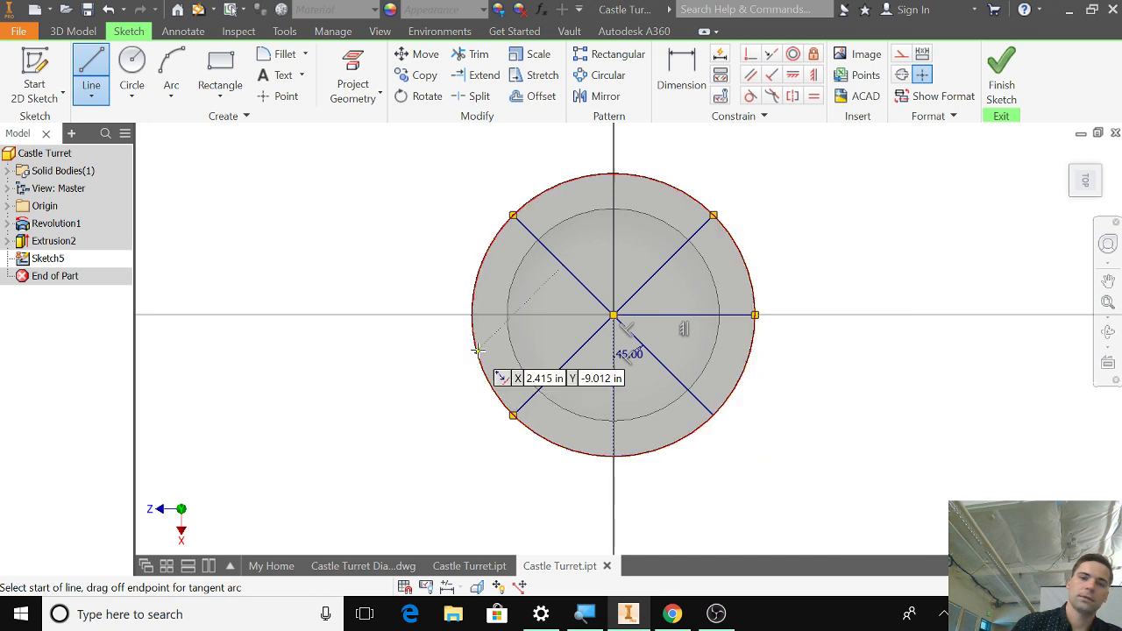
Draw radial lines from the centre to the left, top and bottom of the outer circle
click(613, 314)
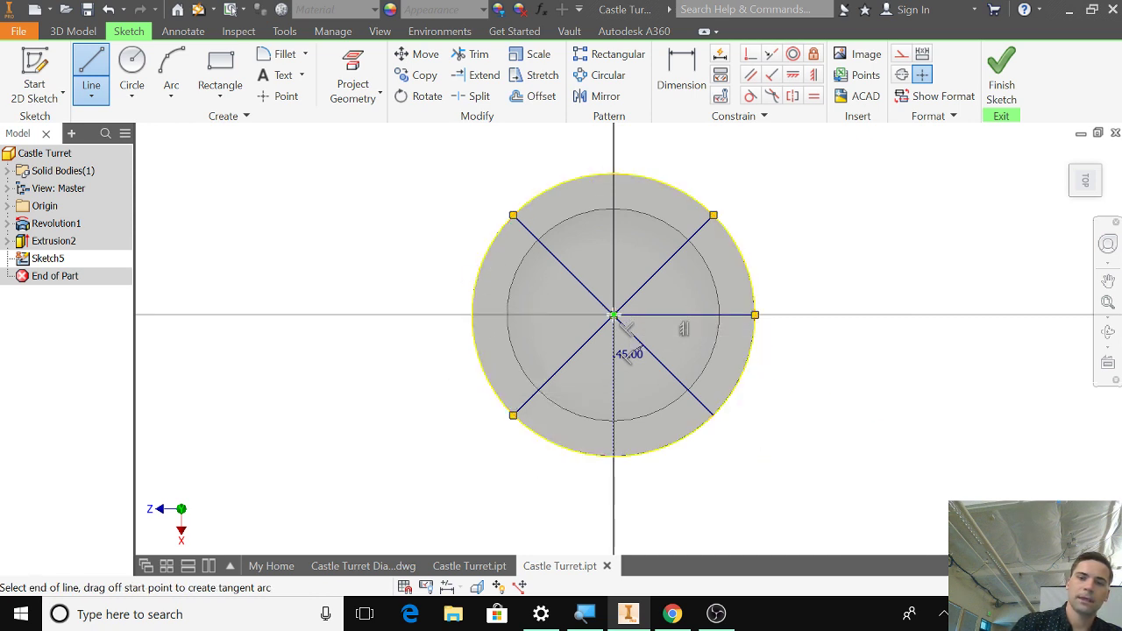
double_click(472, 315)
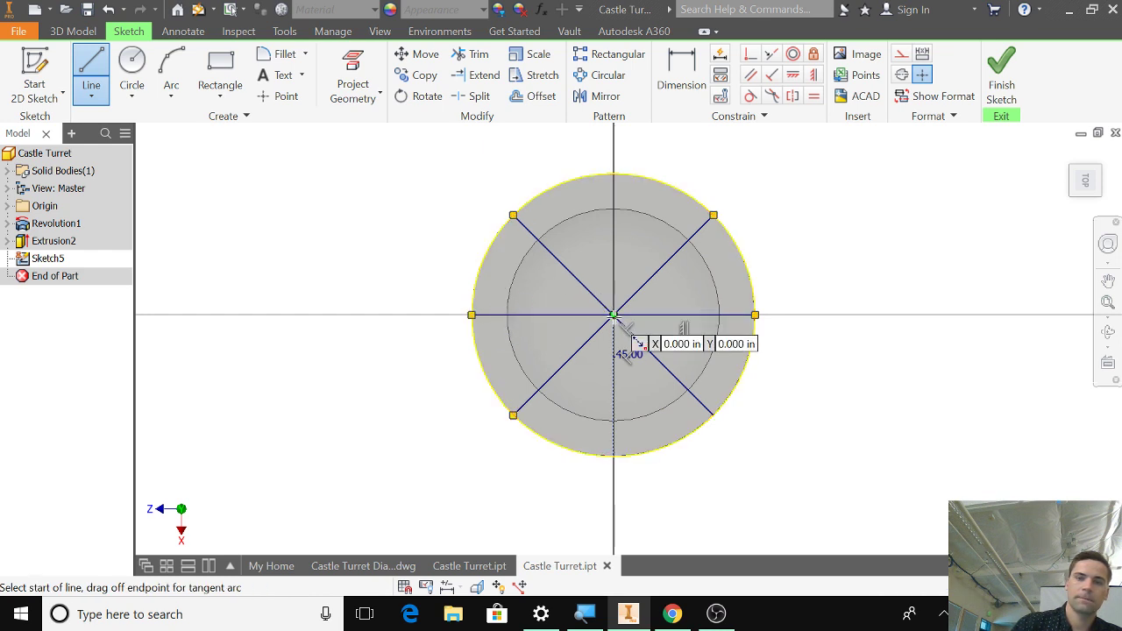
click(613, 314)
double_click(613, 175)
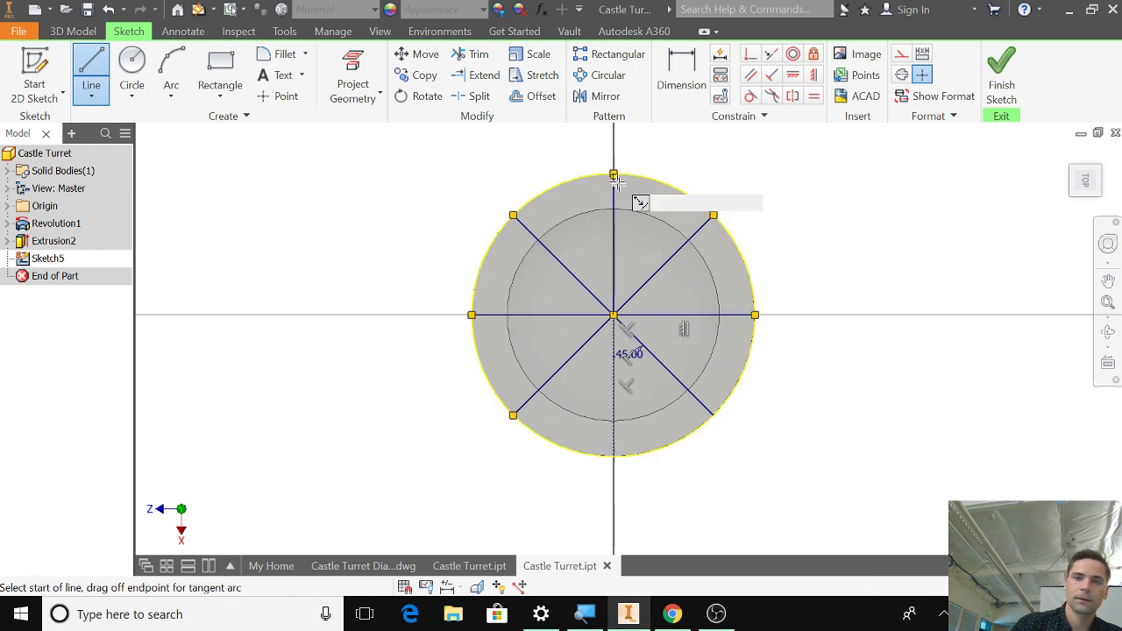
click(613, 315)
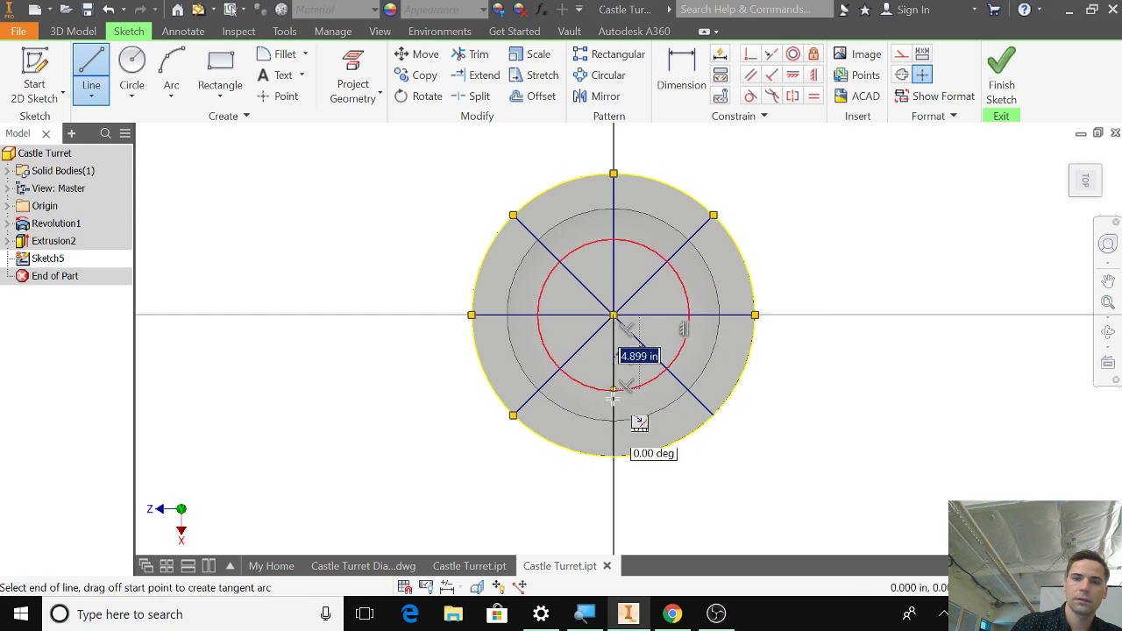
double_click(614, 455)
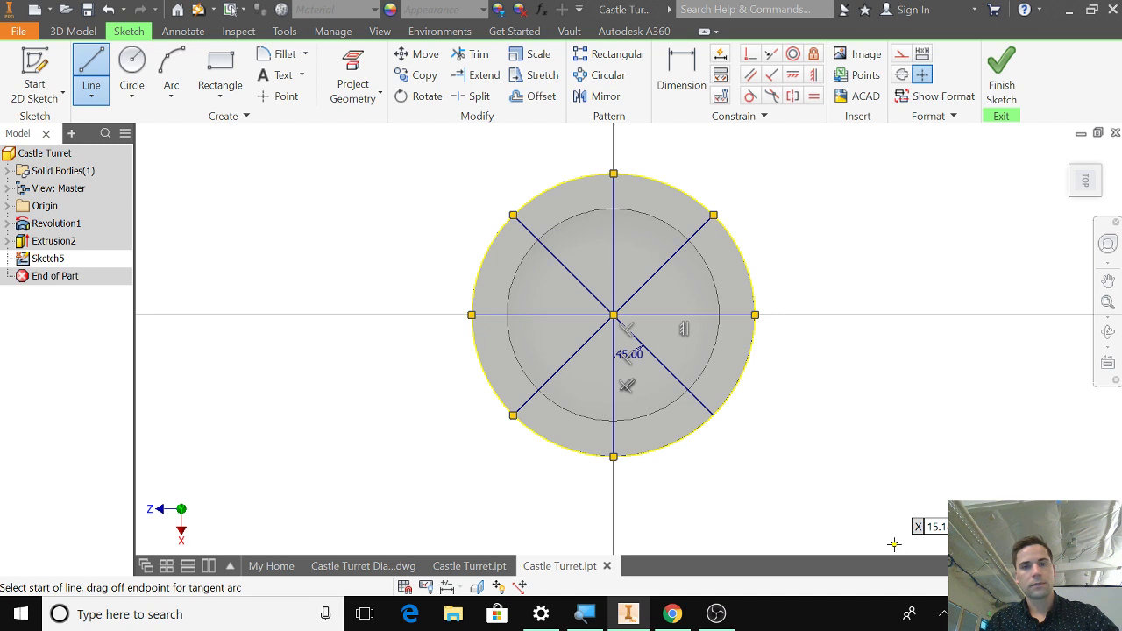
Trace three-point arcs on the outer and inner circles between the upper-left diagonal and left line
key(Escape)
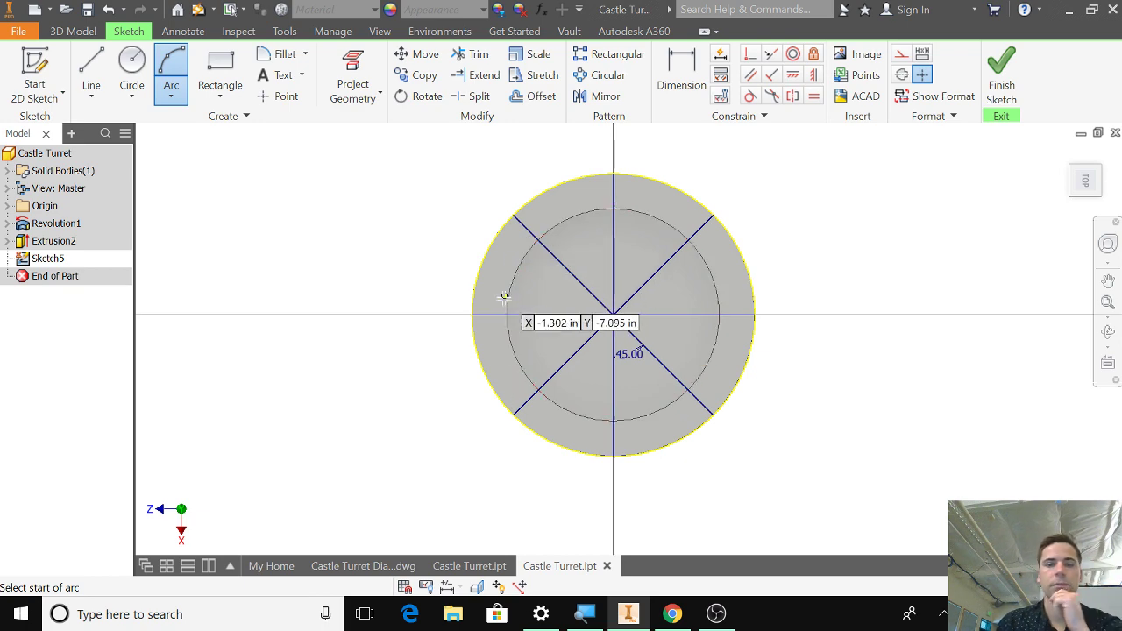
scroll(508, 314, up, 3)
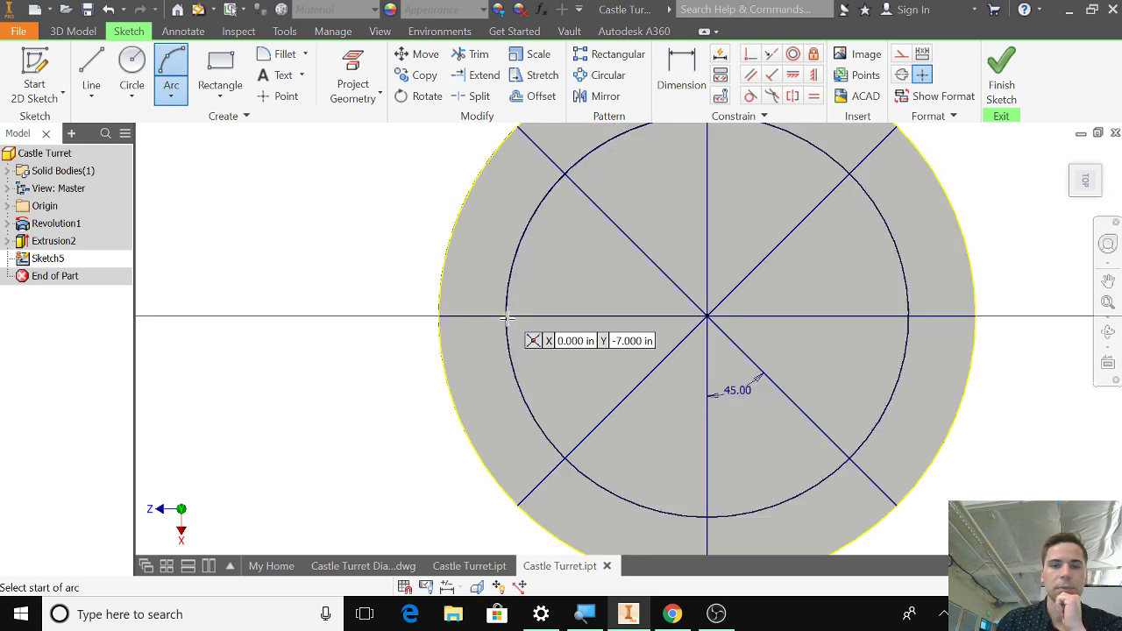
scroll(508, 314, down, 2)
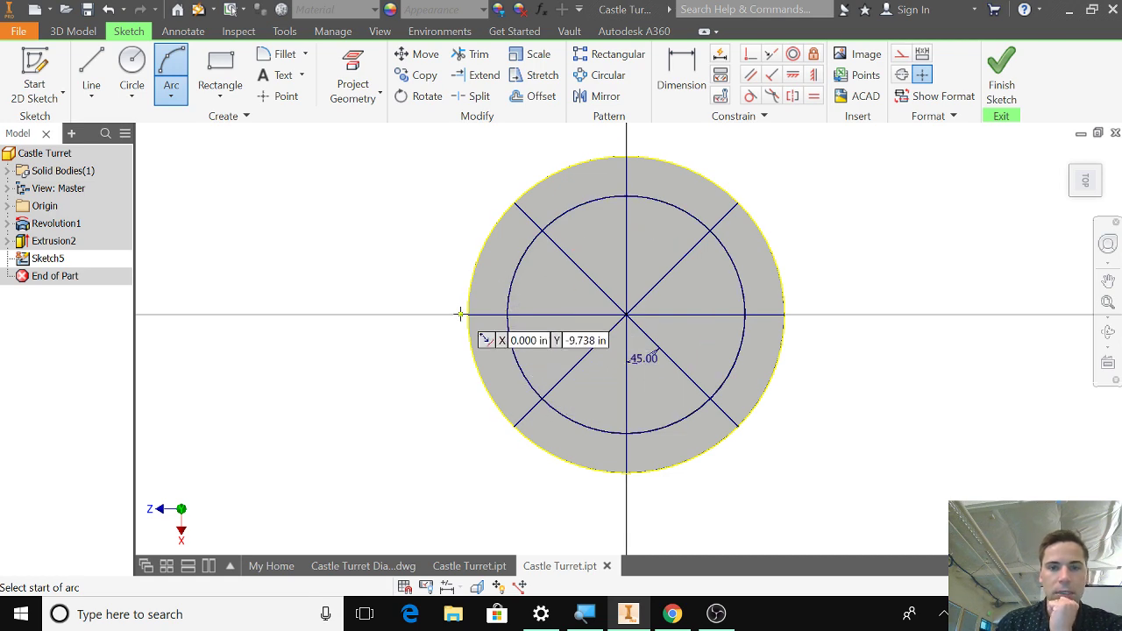
click(513, 203)
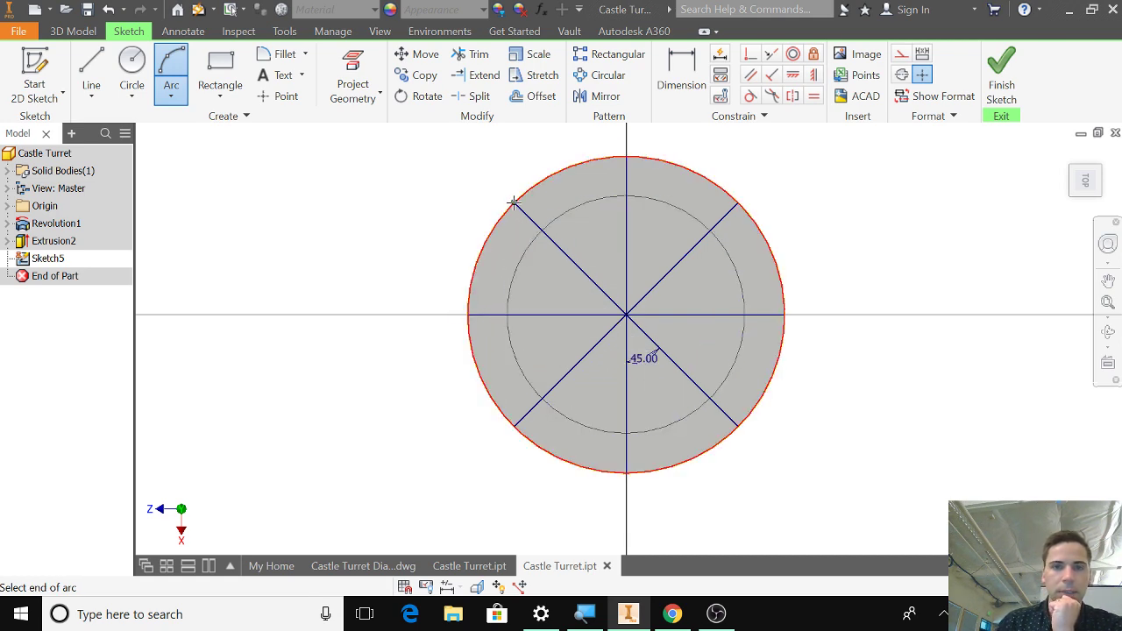
click(466, 314)
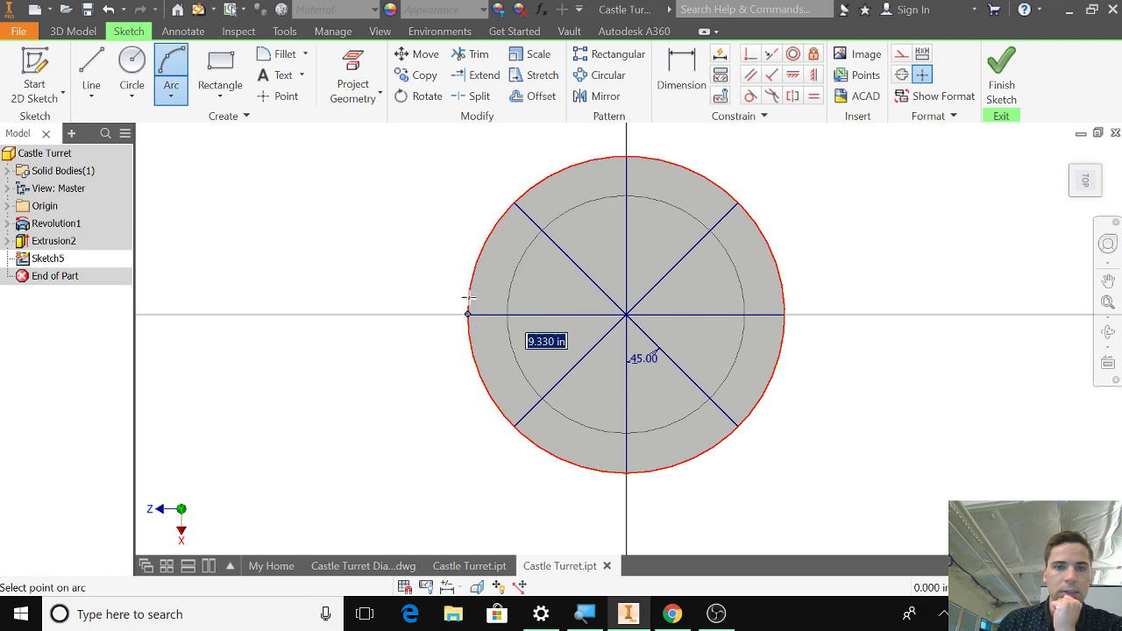
click(481, 248)
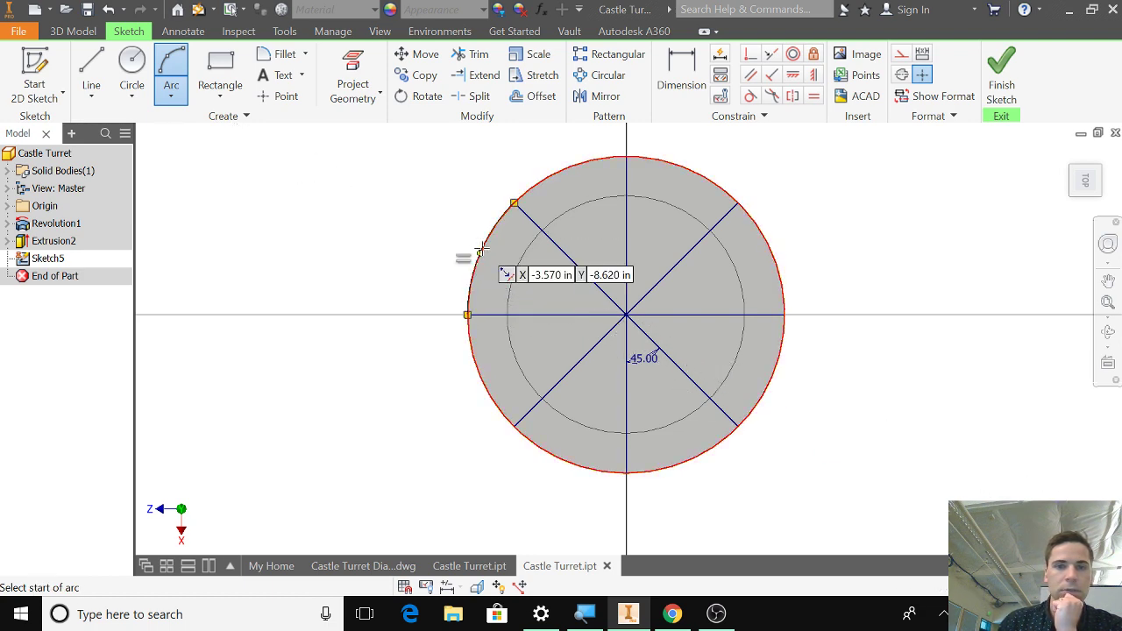
click(508, 314)
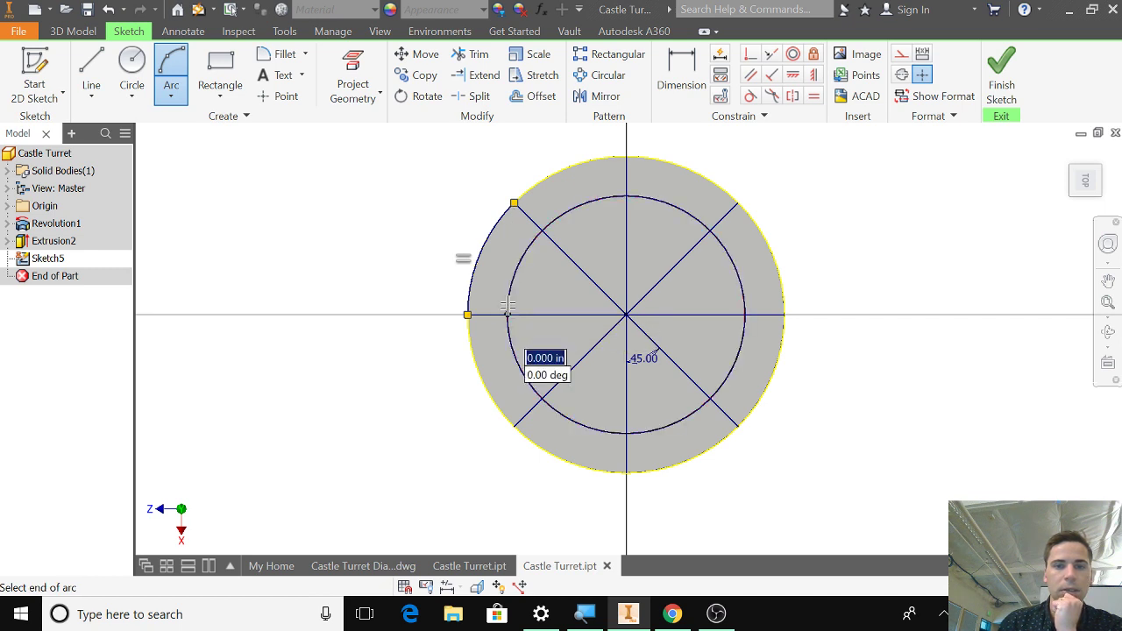
click(541, 233)
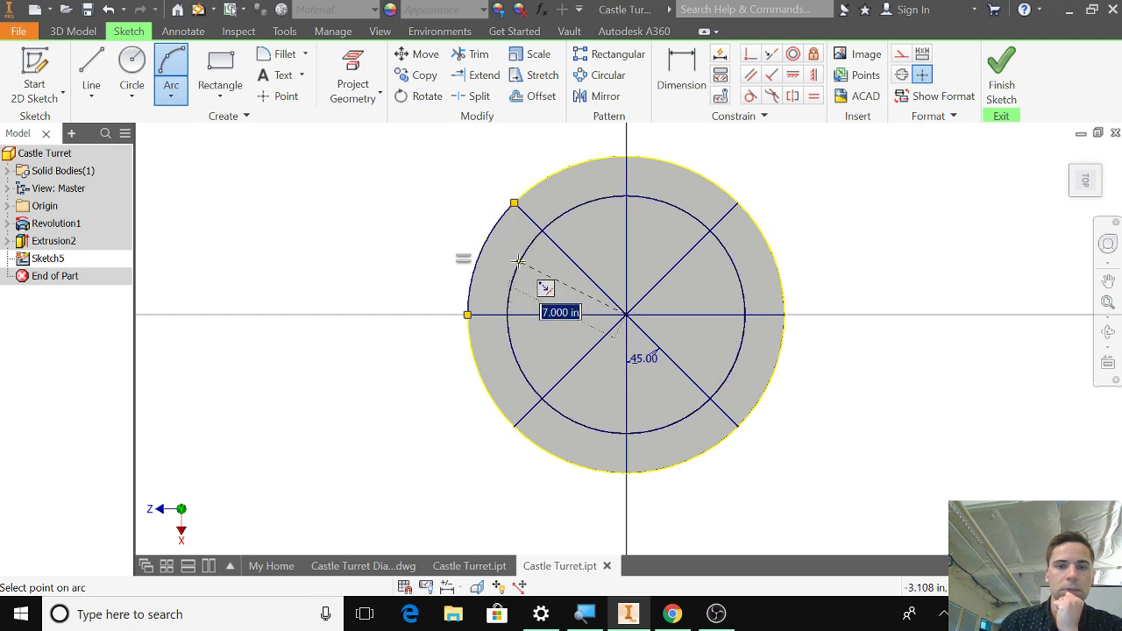
click(519, 263)
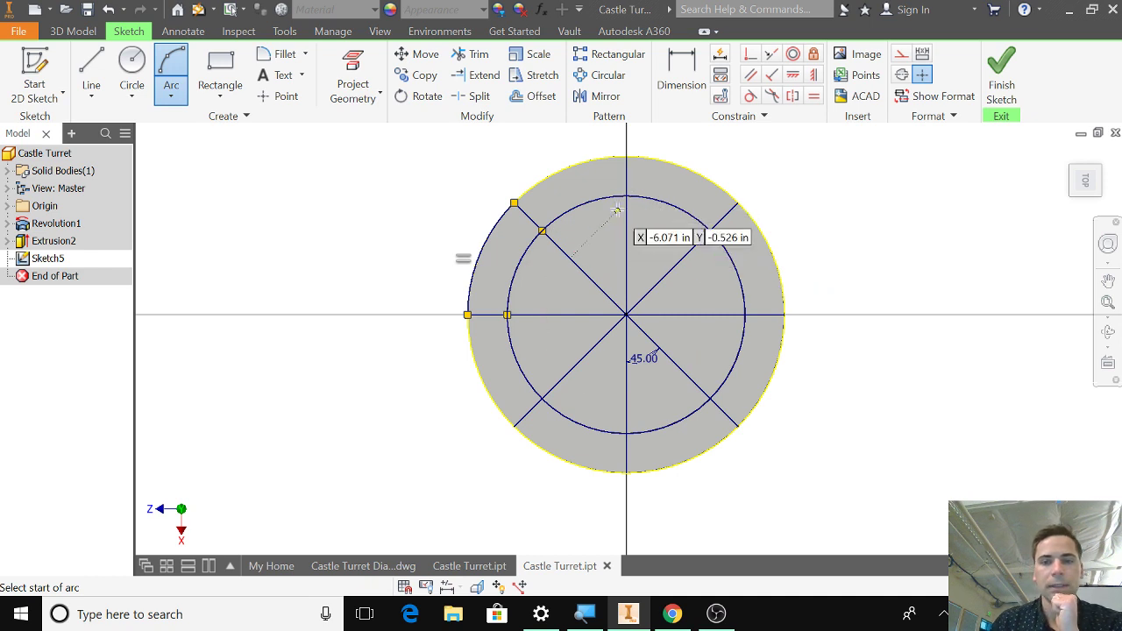
click(625, 159)
click(626, 196)
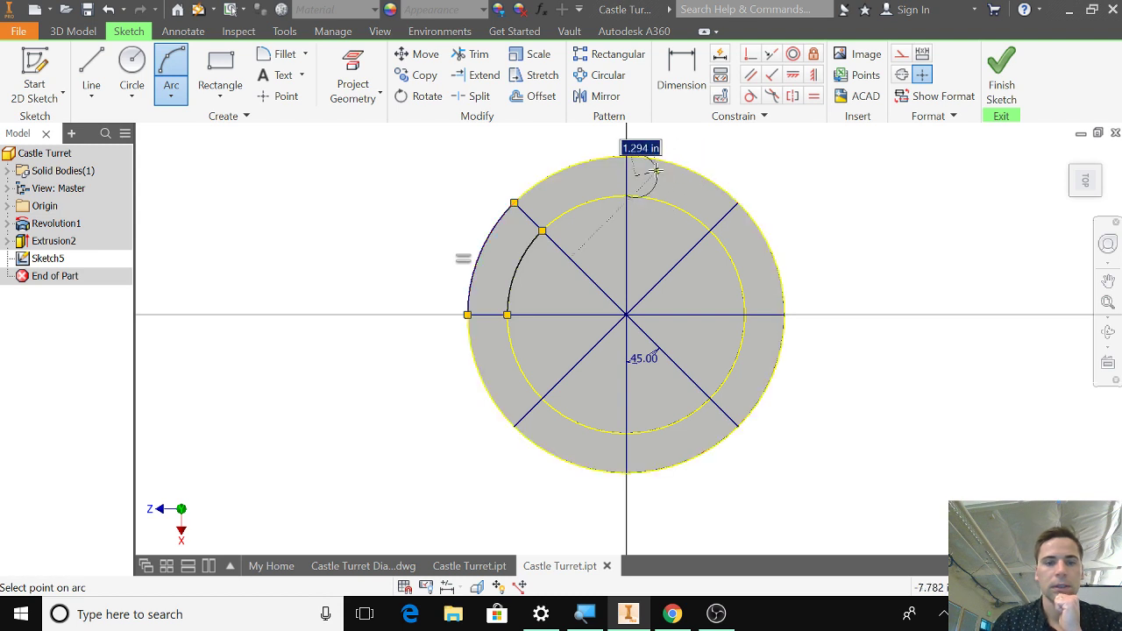
Trace inner and outer circle arcs from the top point to the upper-right diagonal
key(Escape)
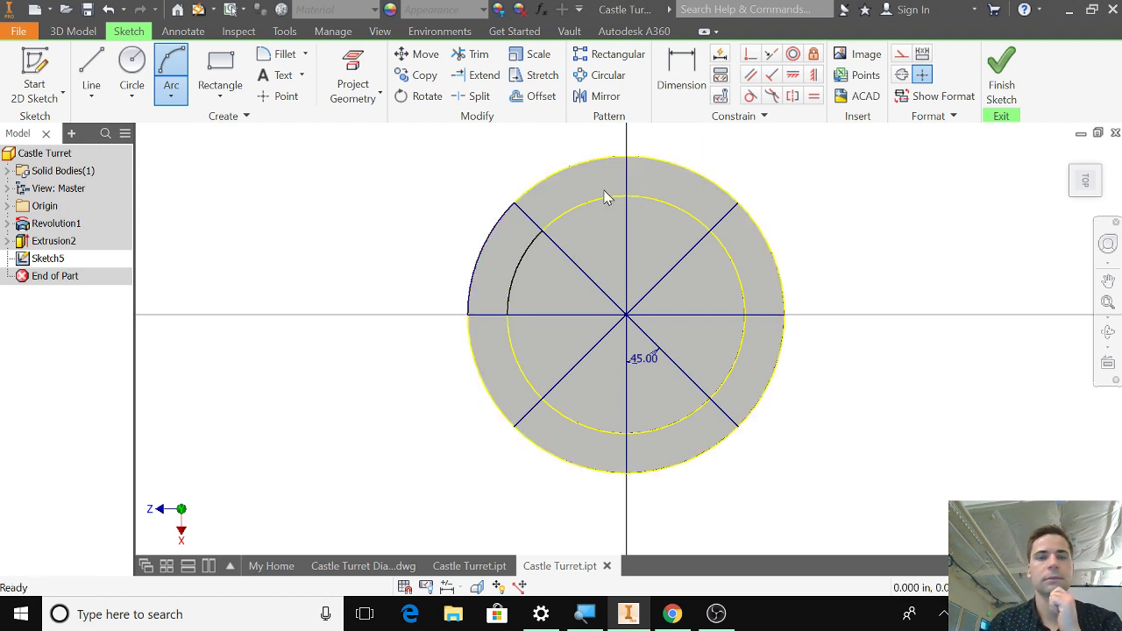
key(a)
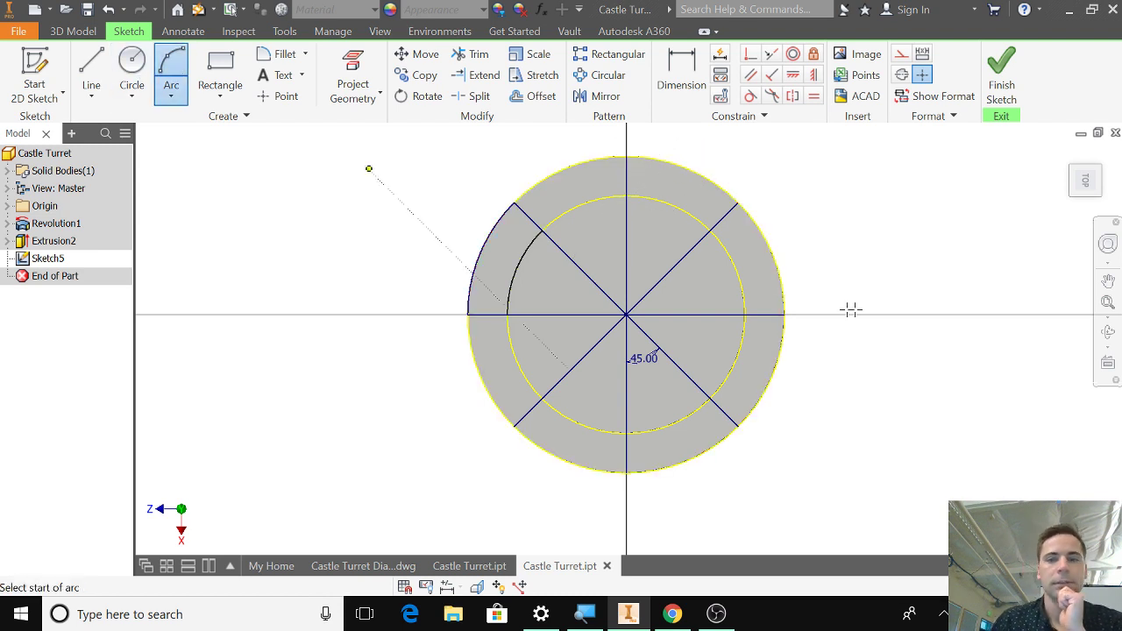
click(626, 198)
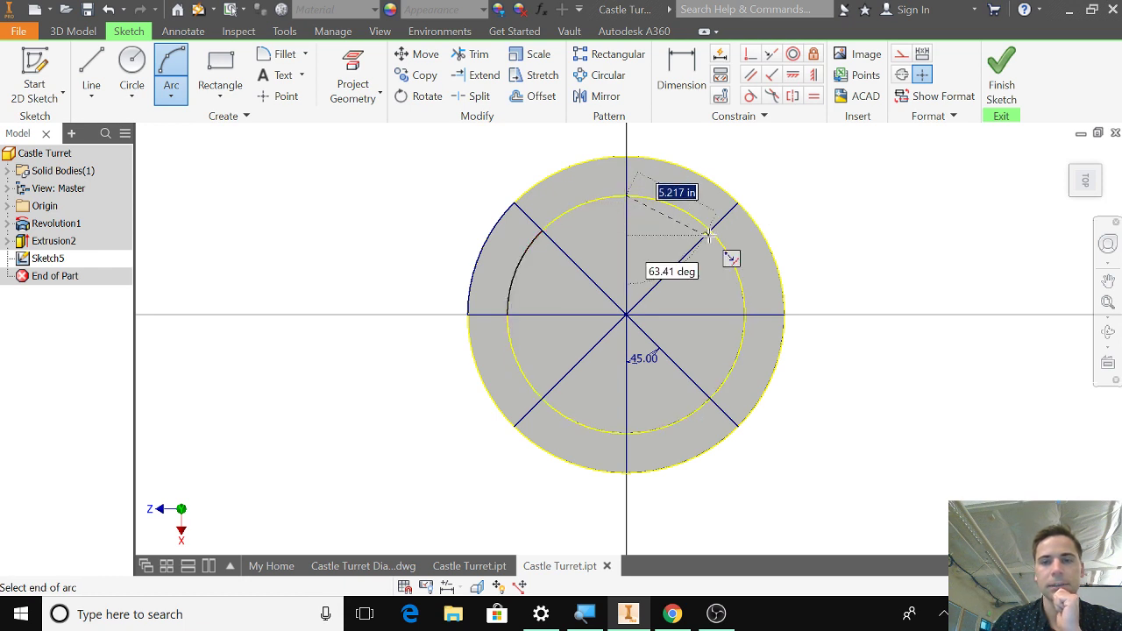
click(709, 230)
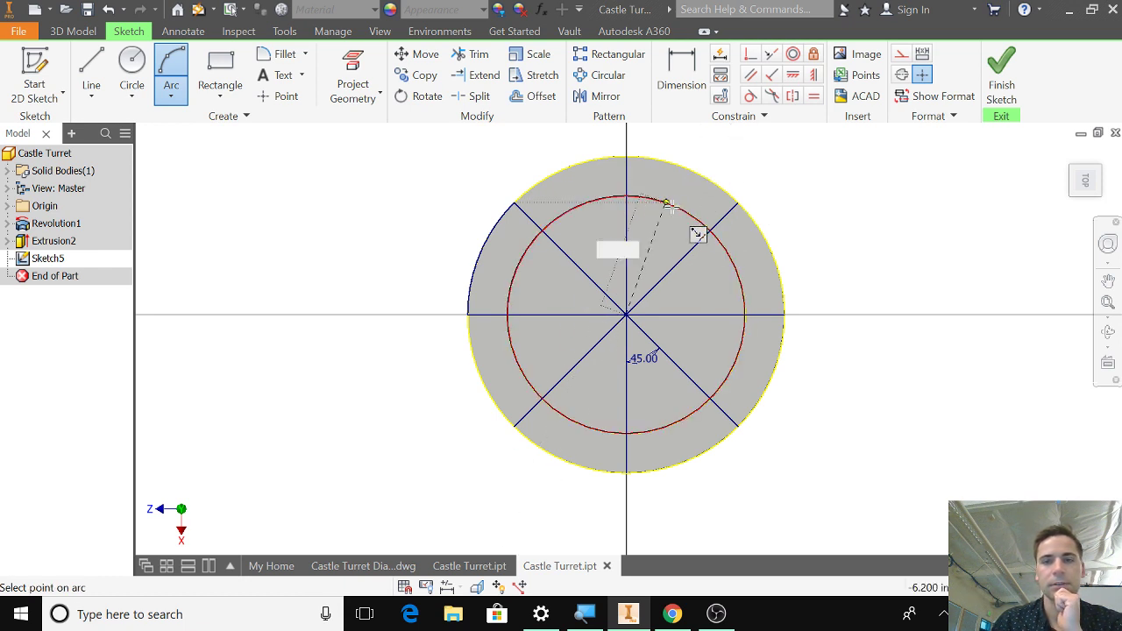
click(673, 205)
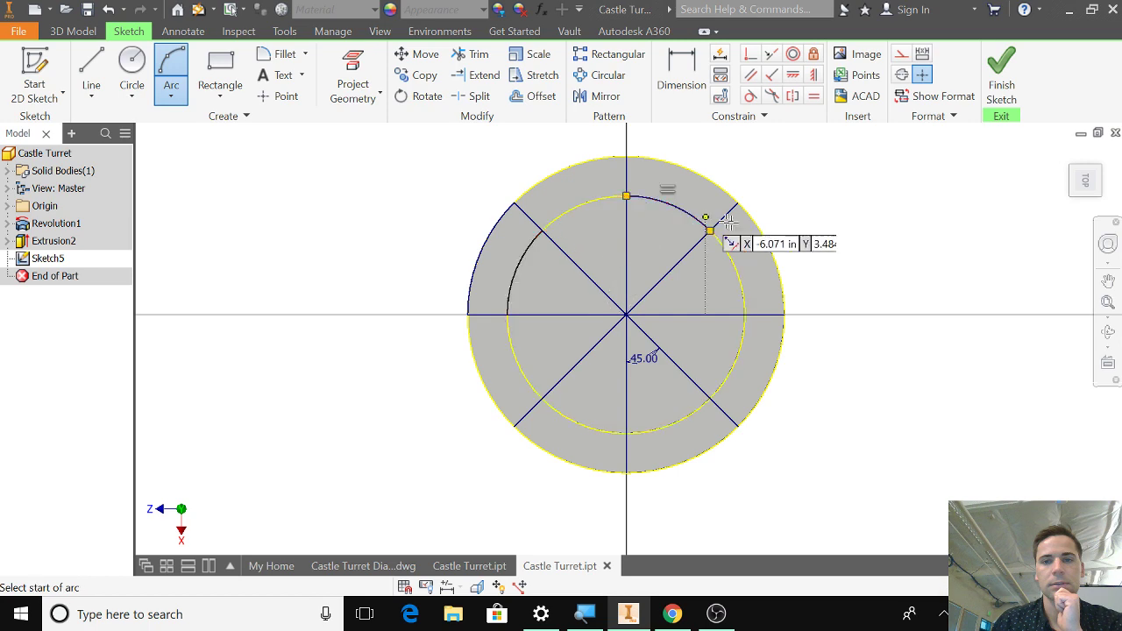
click(626, 156)
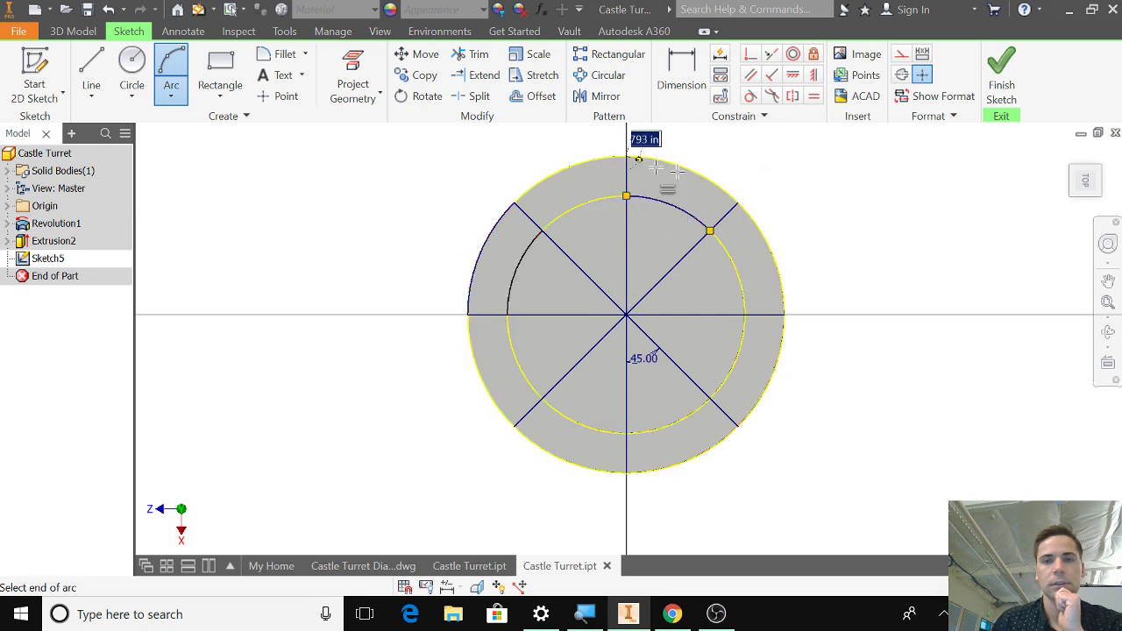
click(737, 201)
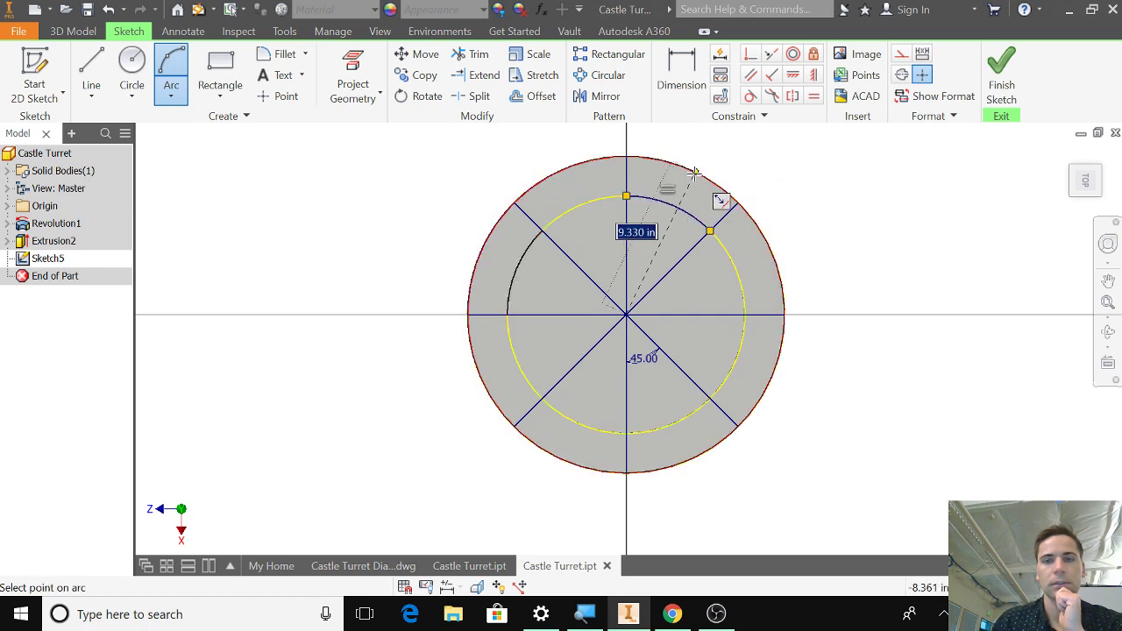
click(694, 173)
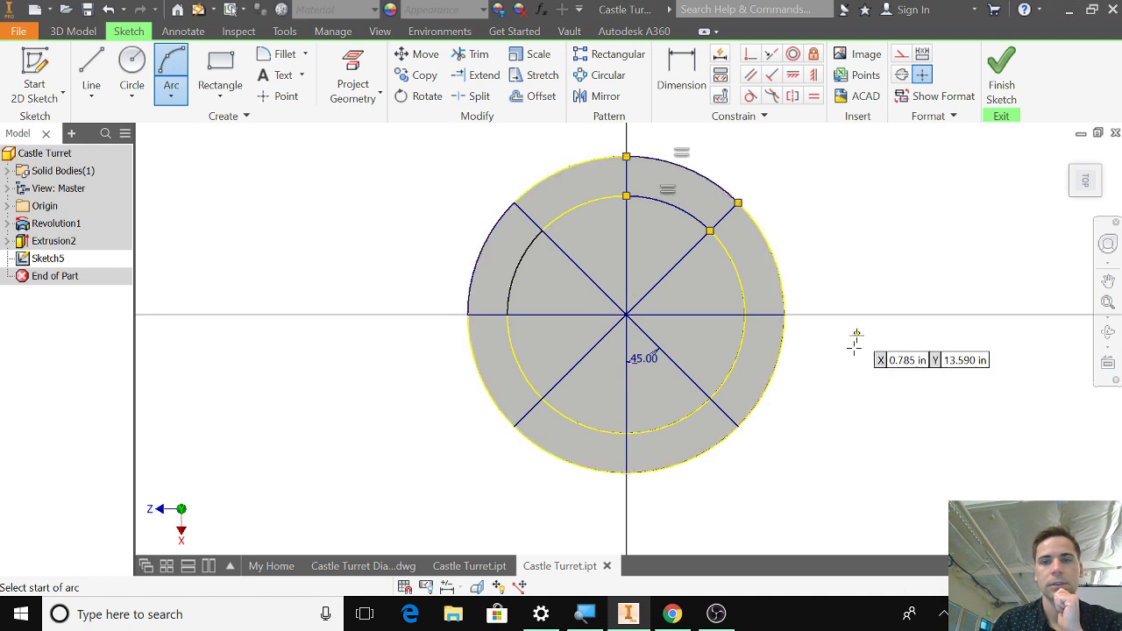
Trace inner and outer circle arcs between the right line and the lower-right diagonal
click(743, 314)
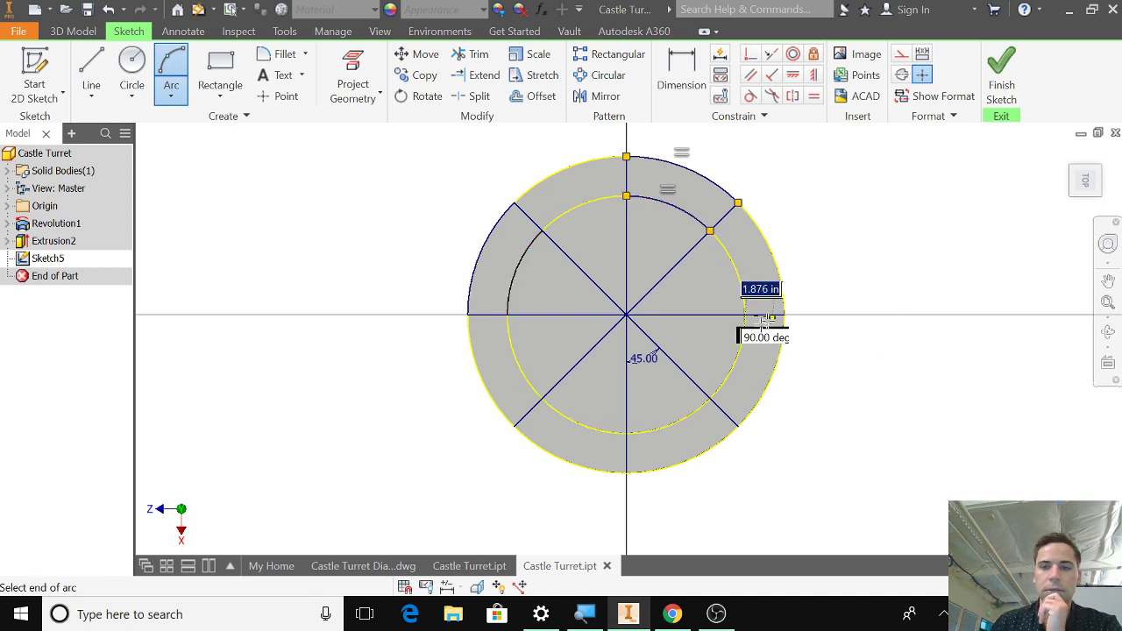
click(710, 396)
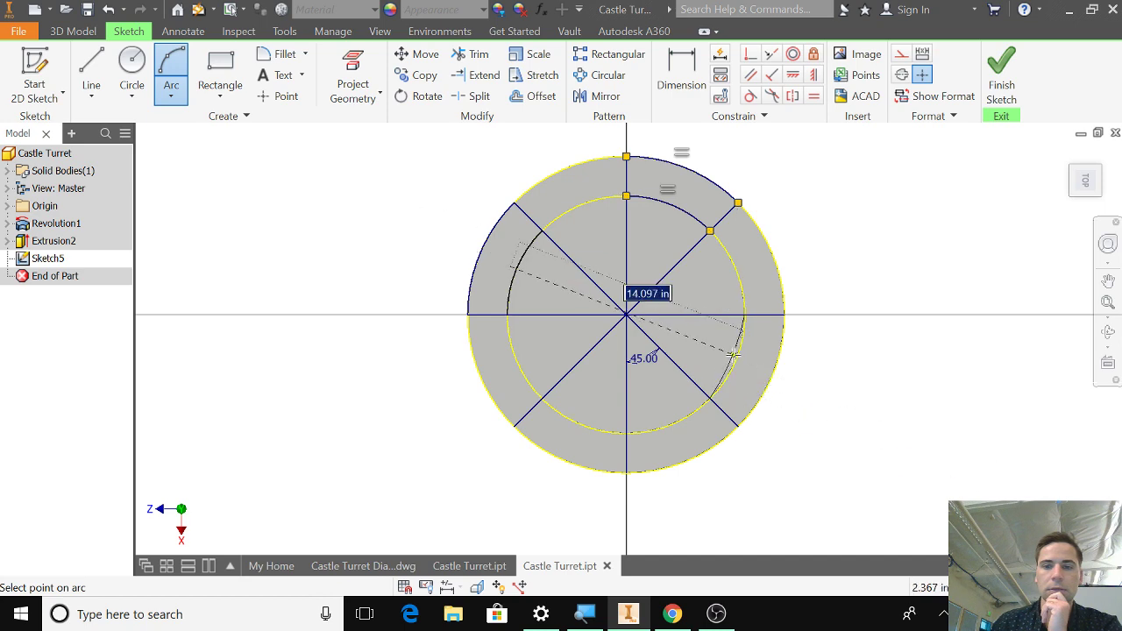
click(754, 379)
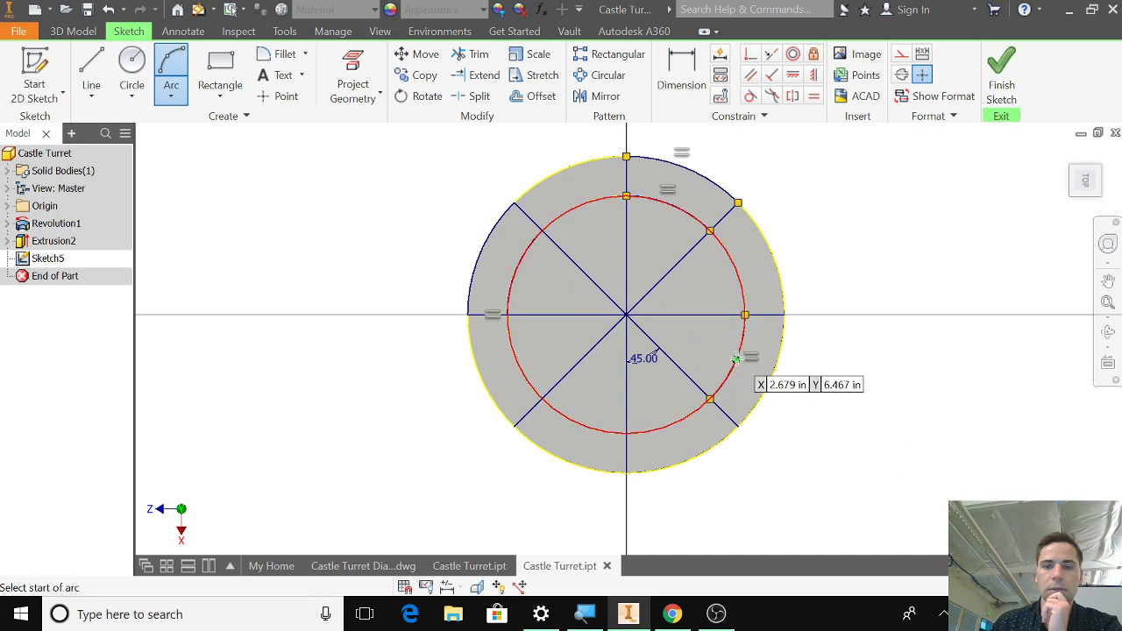
click(738, 427)
click(783, 314)
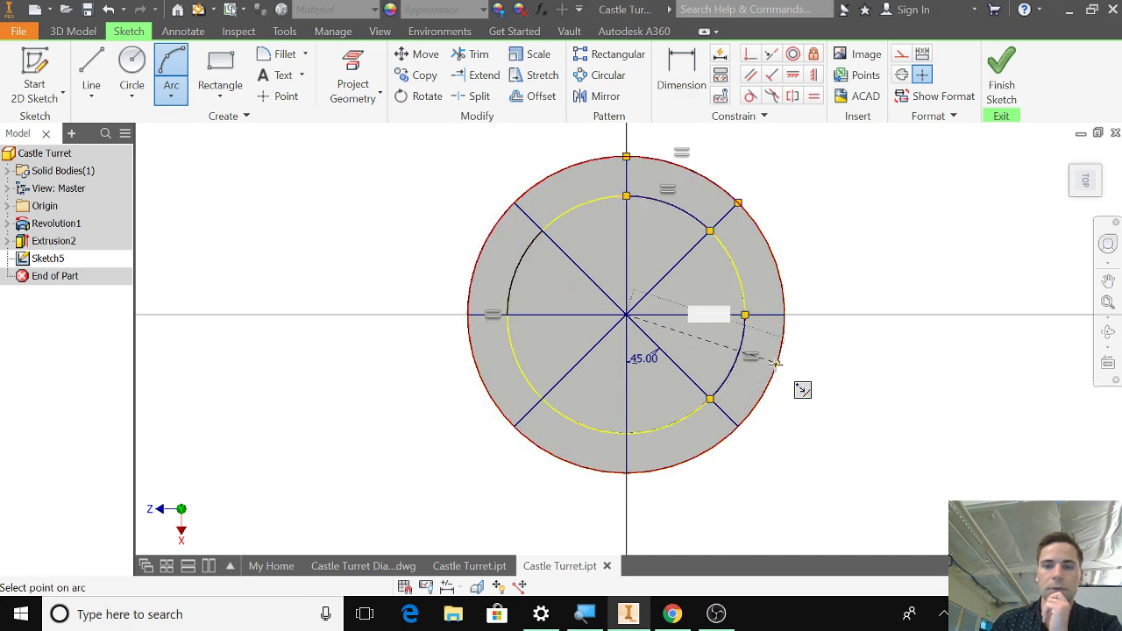
click(774, 370)
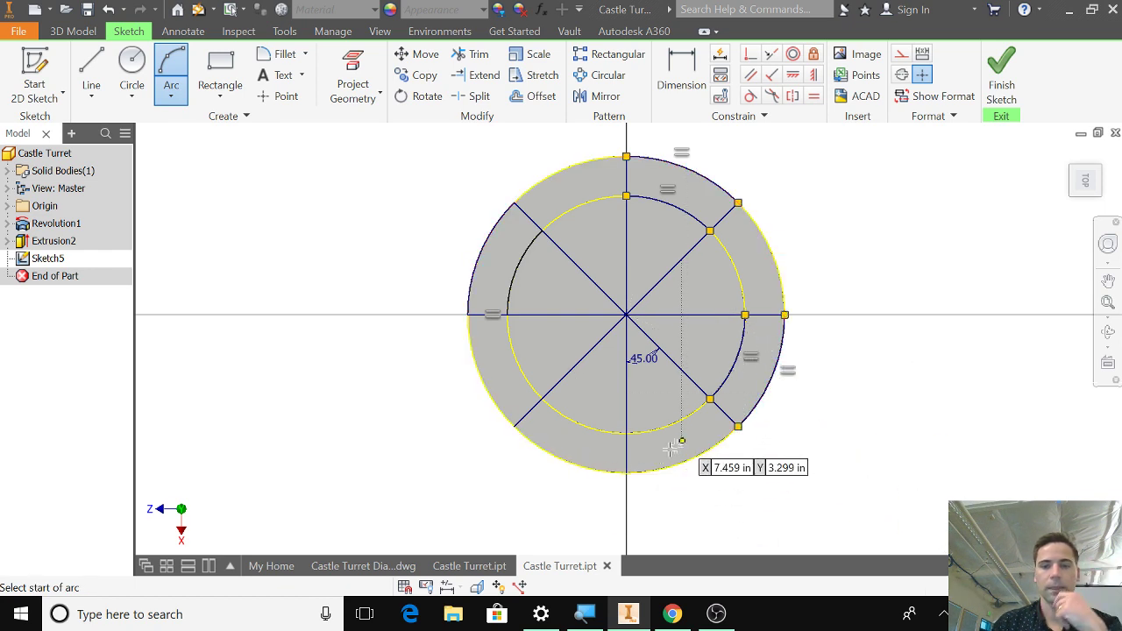
Trace inner and outer circle arcs between the bottom point and the lower-left diagonal
click(626, 433)
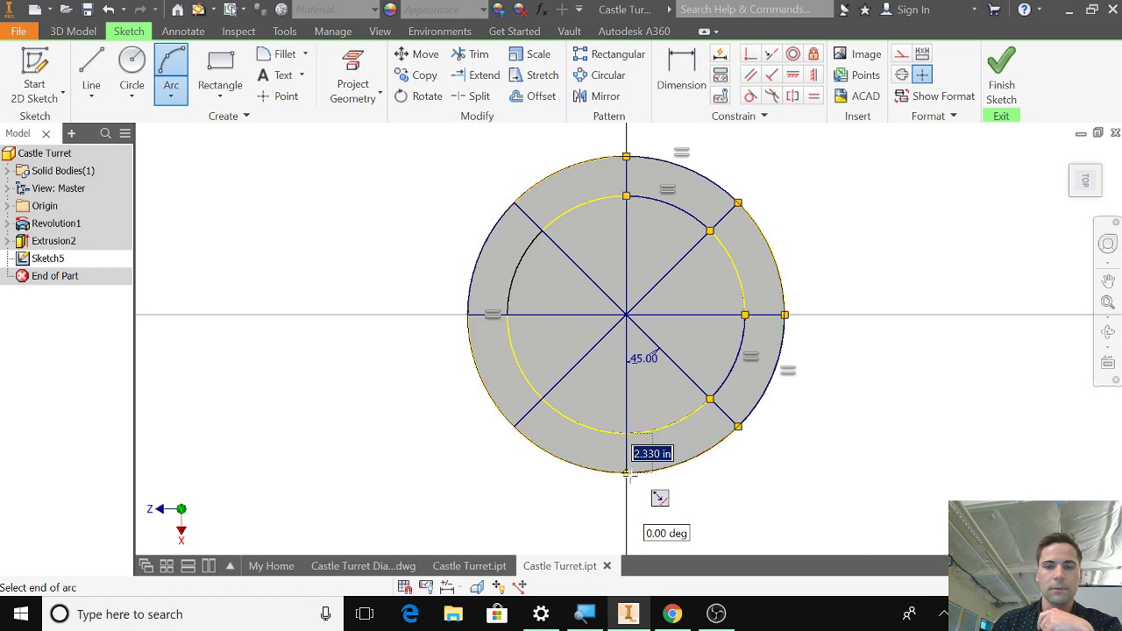
click(544, 400)
click(575, 423)
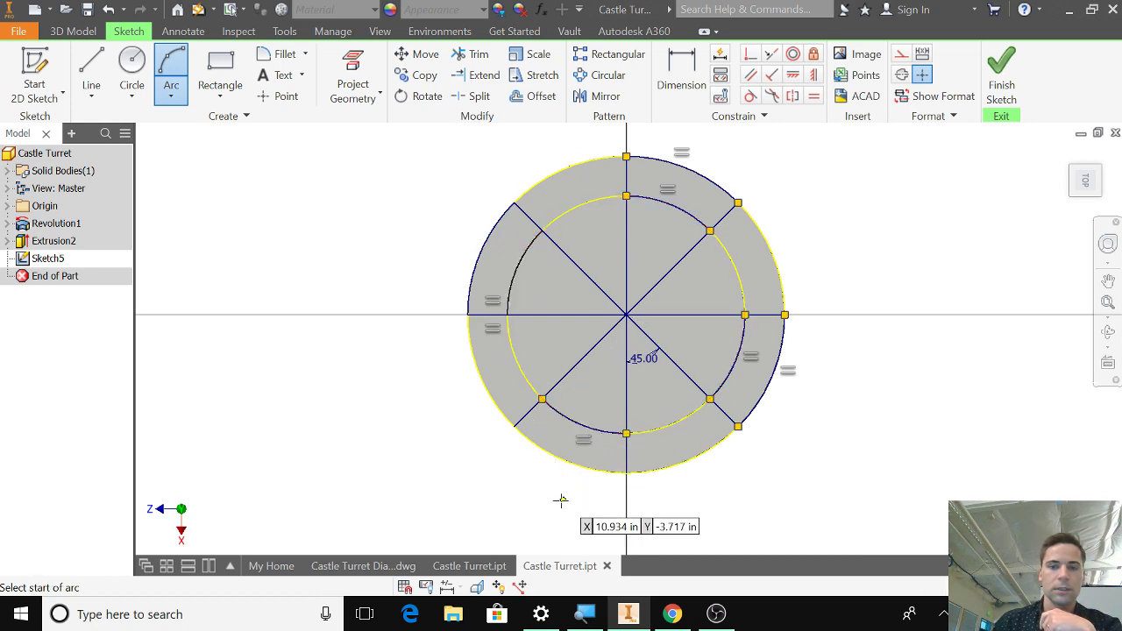
click(515, 426)
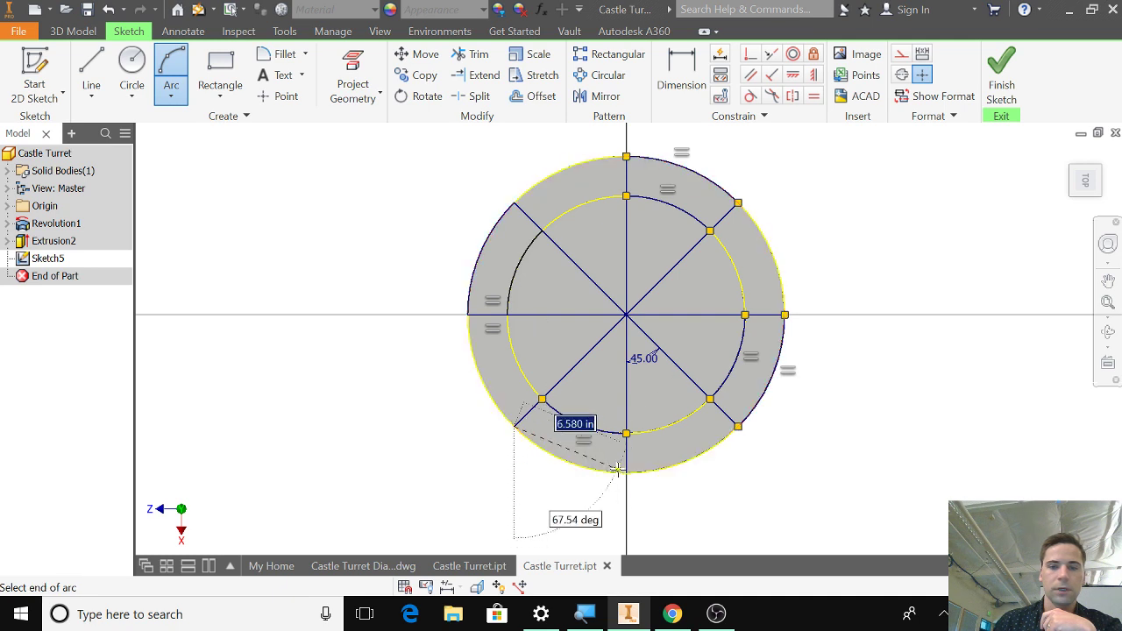
click(624, 472)
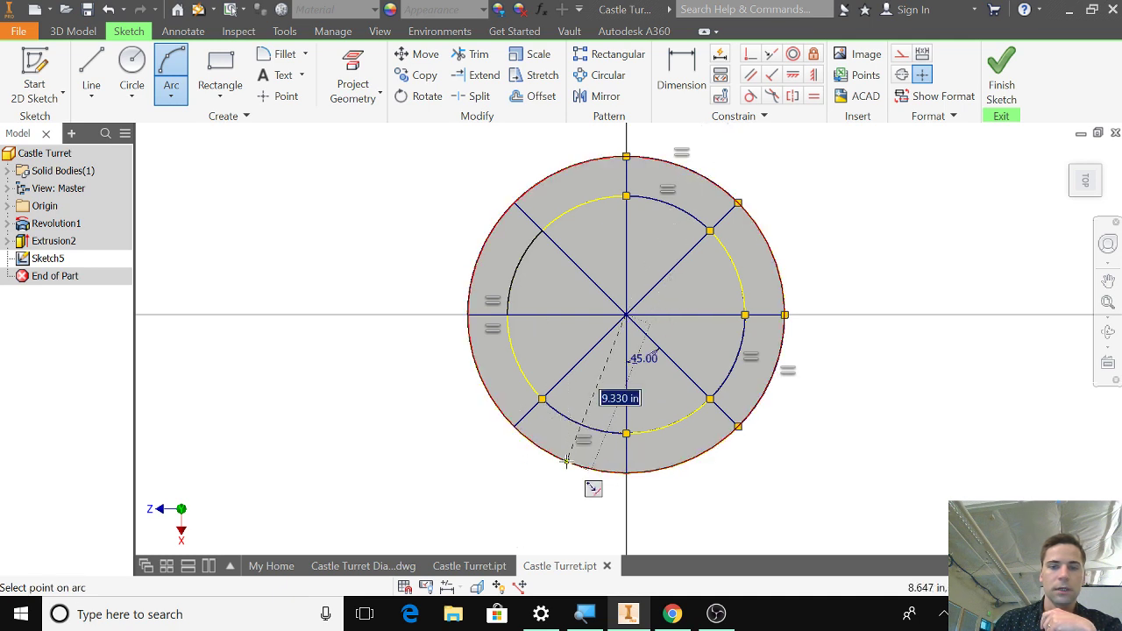
click(565, 462)
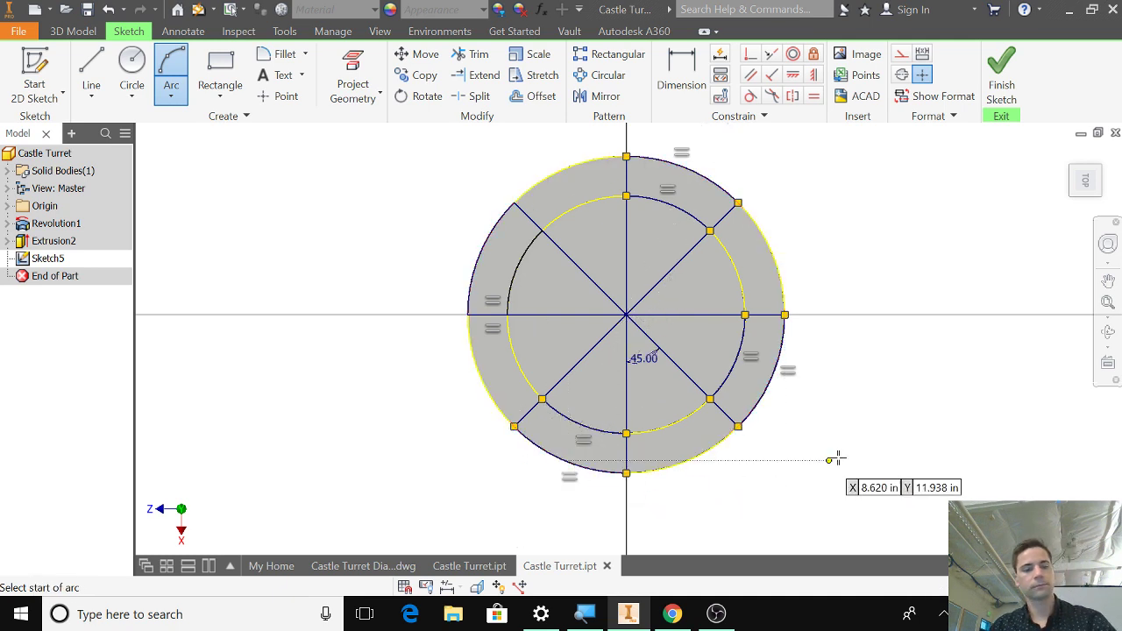
Trim the radial lines inside the inner circle and delete the 45.00 angle dimension
key(Escape)
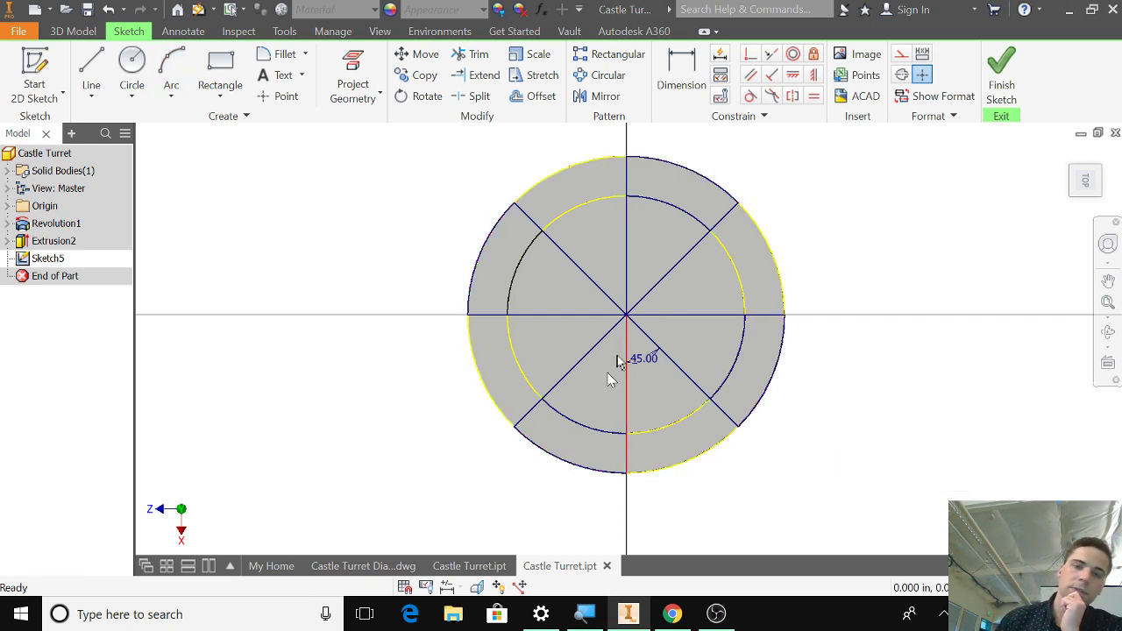
click(478, 55)
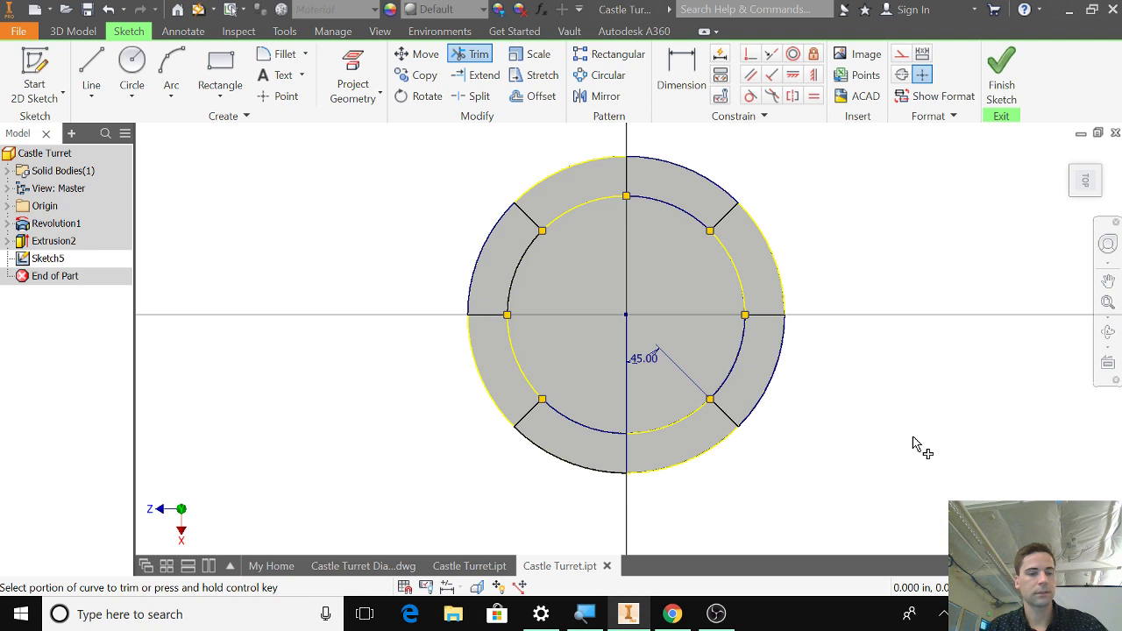
right_click(668, 357)
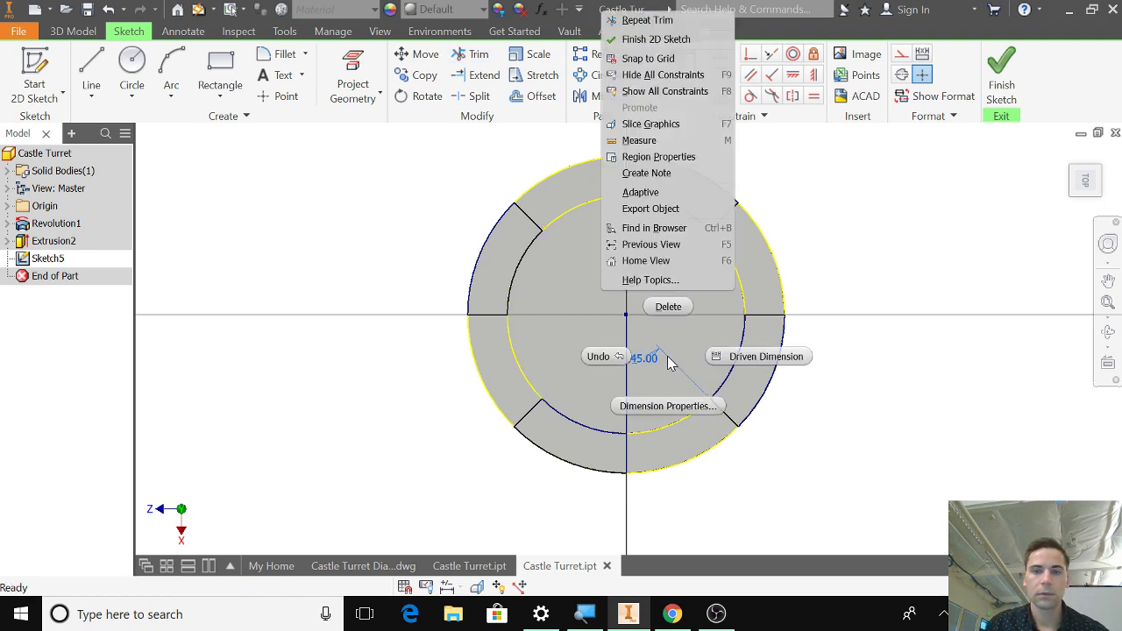
click(669, 306)
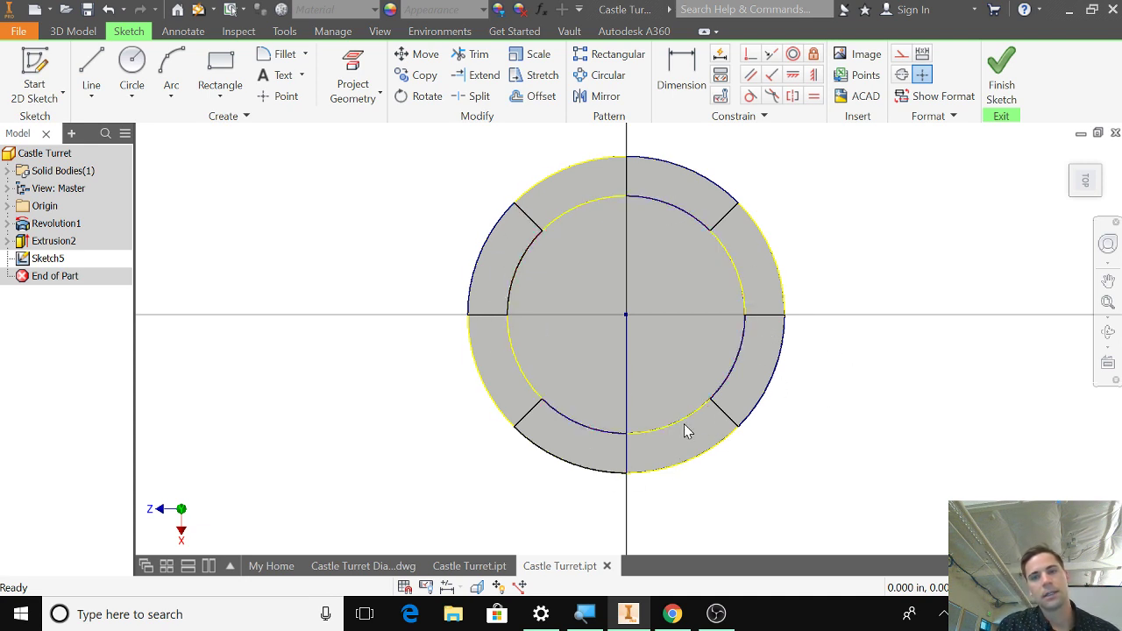
Finish the sketch and extrude-cut the four notch profiles 6 deep into the rim
click(1001, 68)
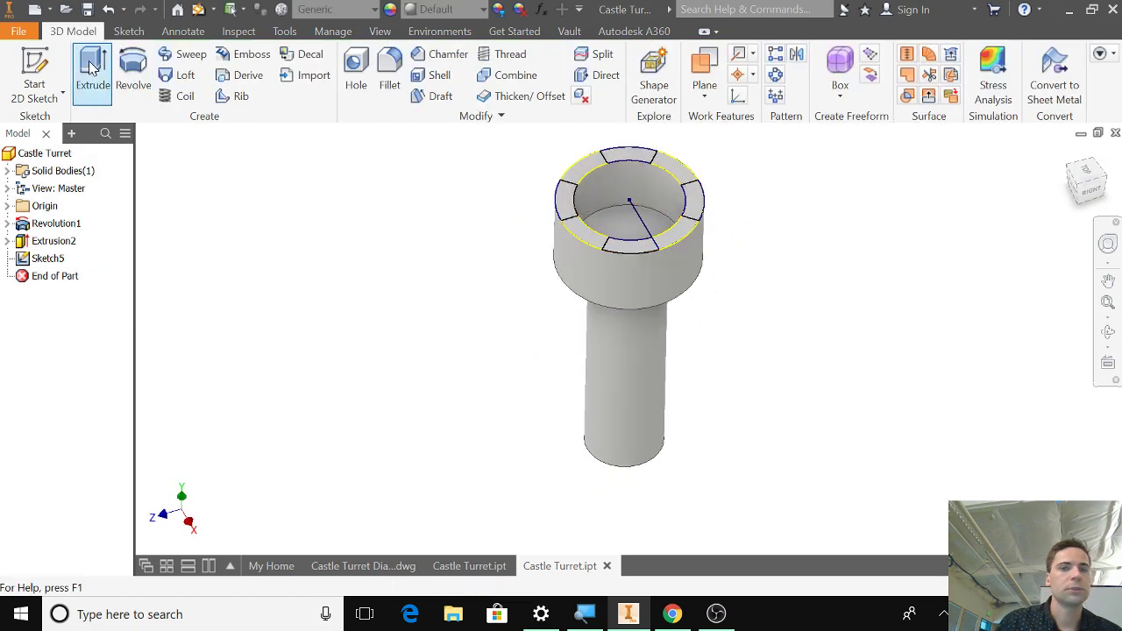
click(93, 66)
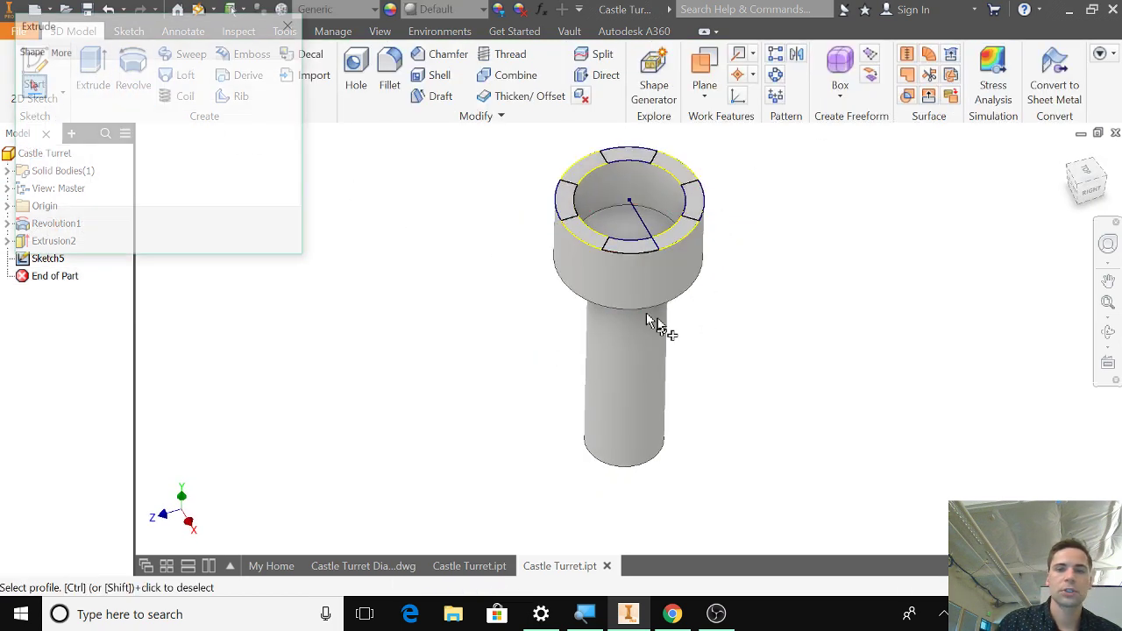
click(629, 248)
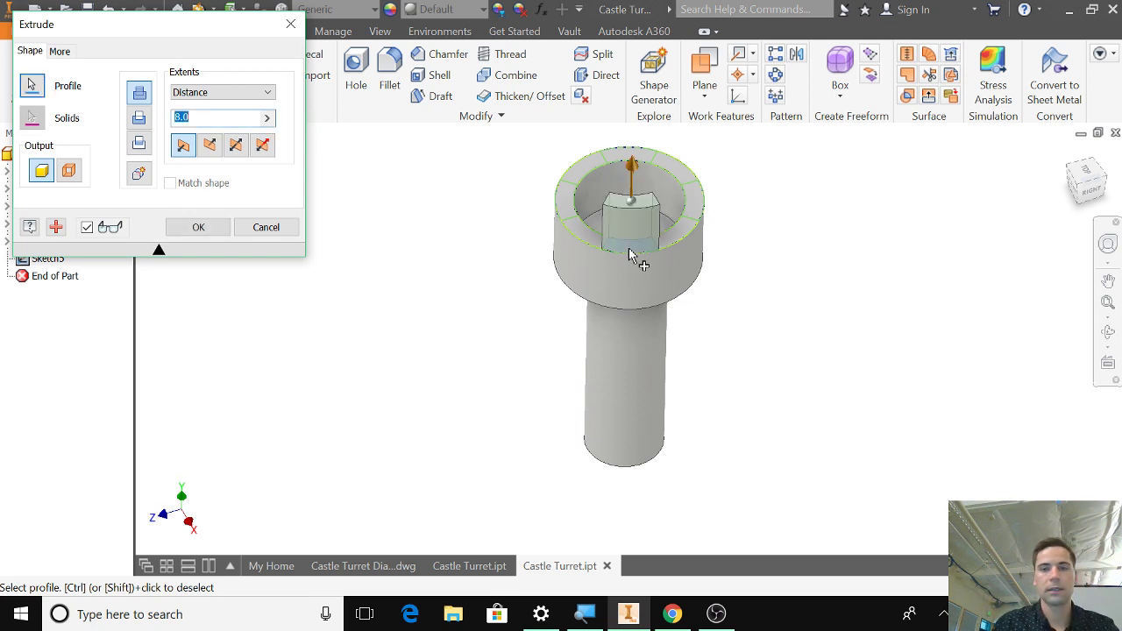
click(698, 205)
click(636, 168)
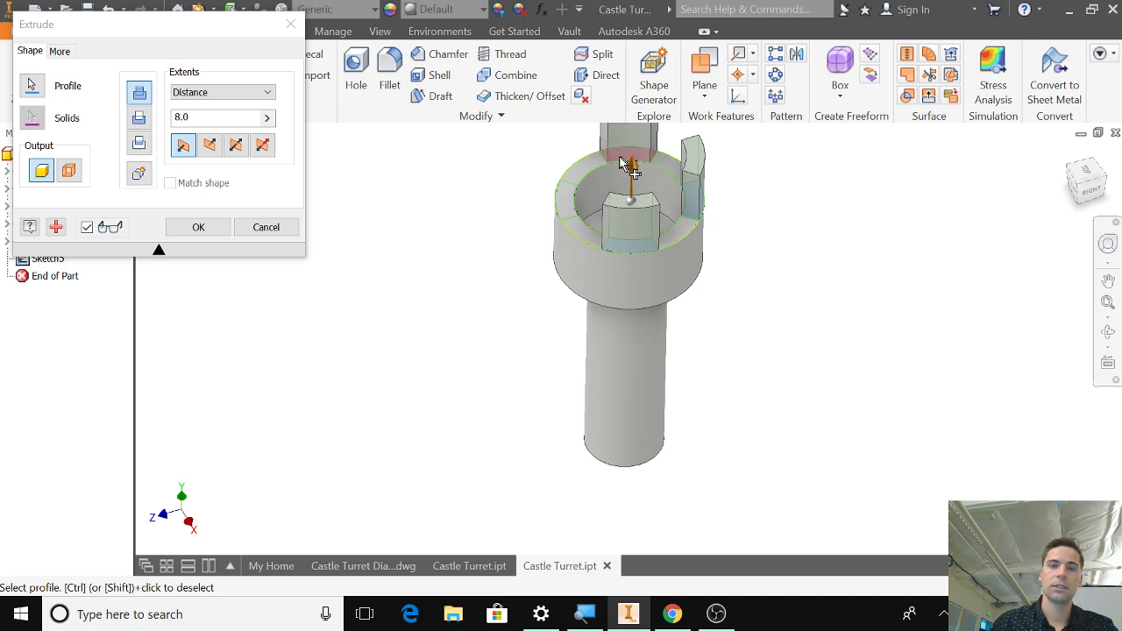
click(570, 205)
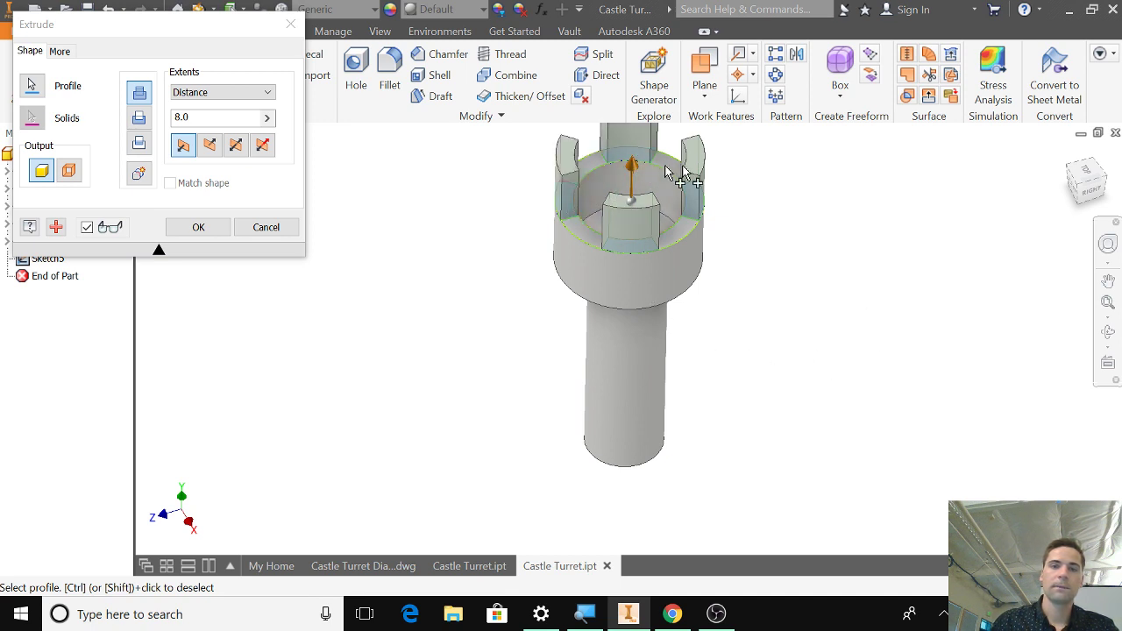
drag(636, 168, 627, 254)
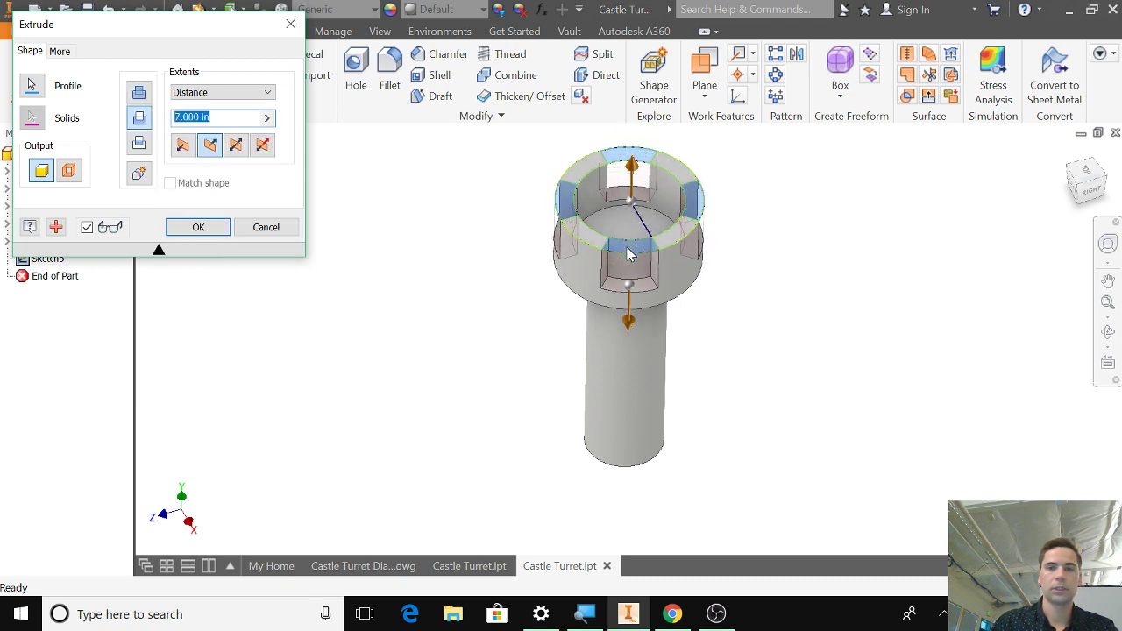
drag(628, 254, 628, 249)
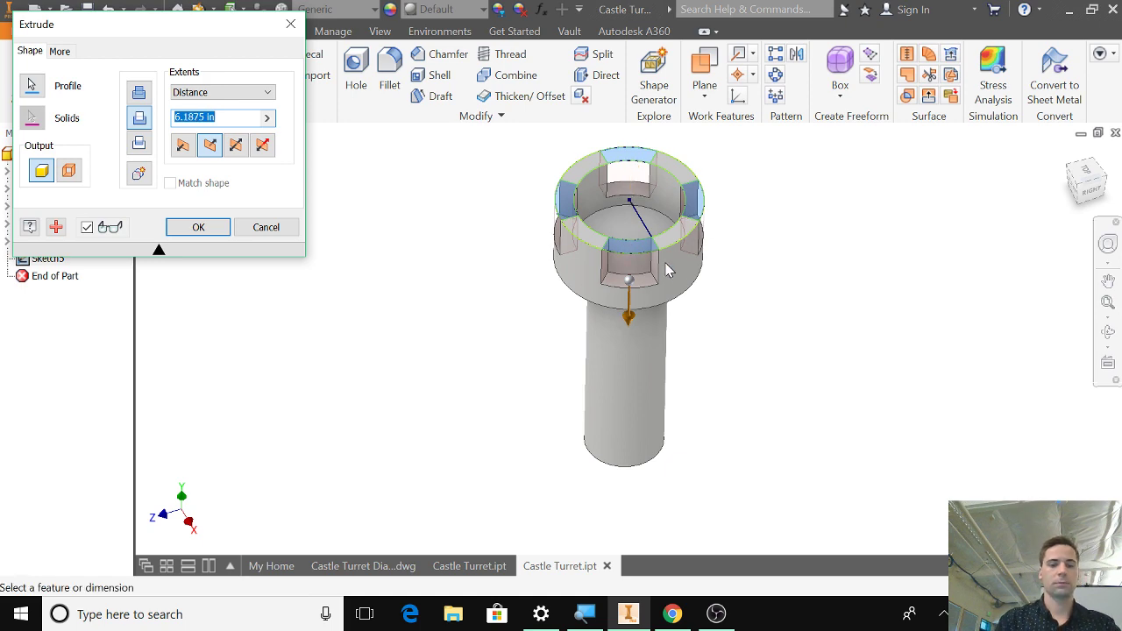
text(6)
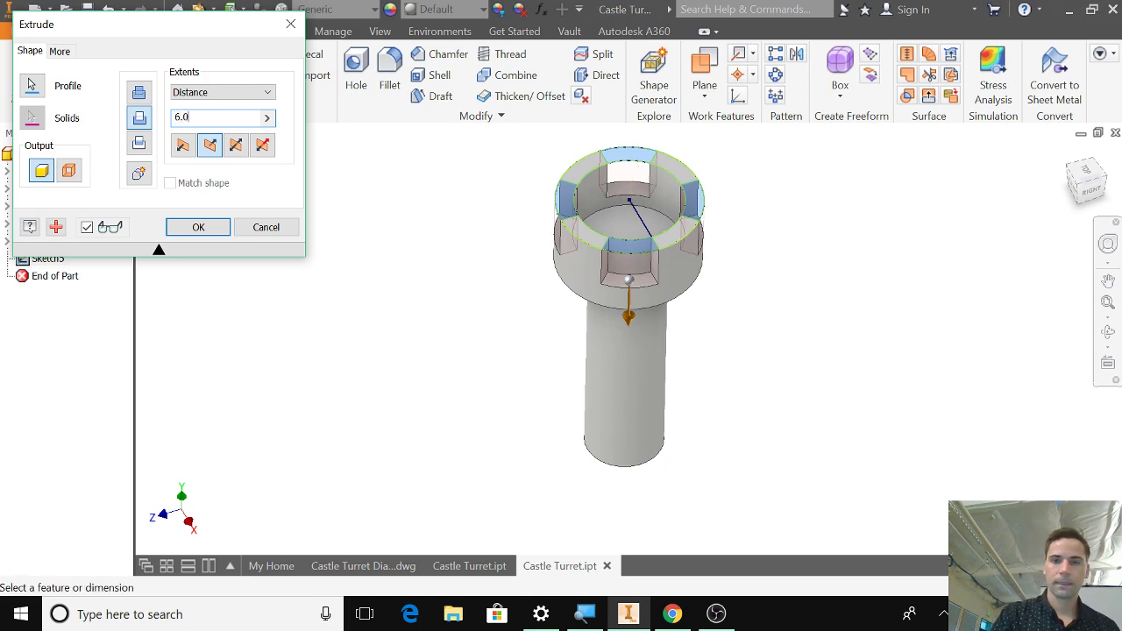
key(Return)
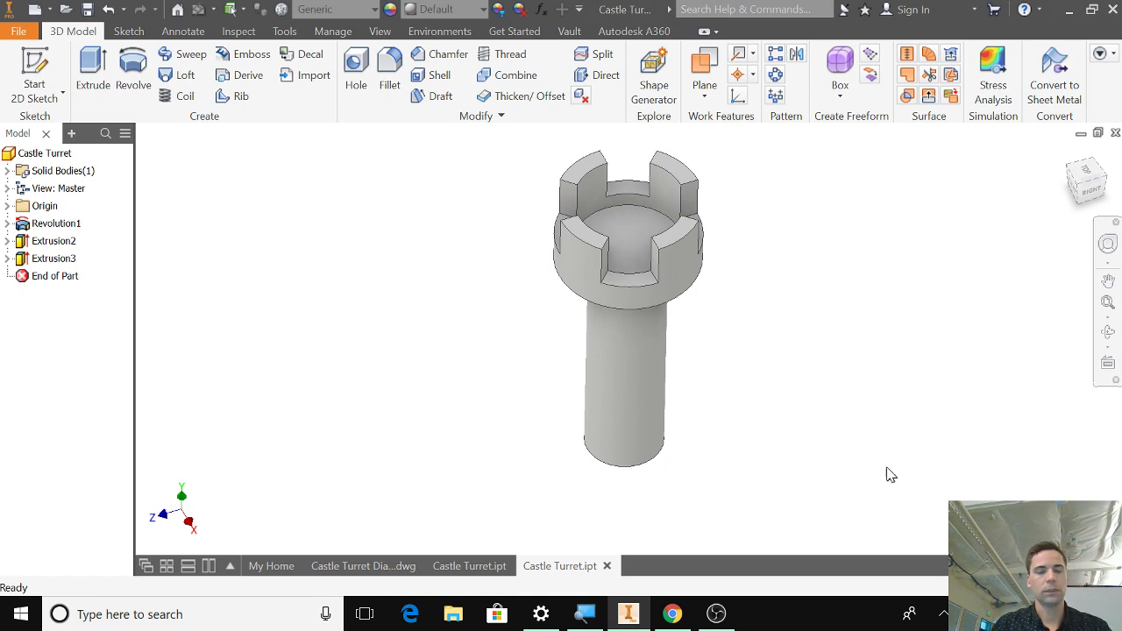
shift+middle_drag(890, 475, 911, 443)
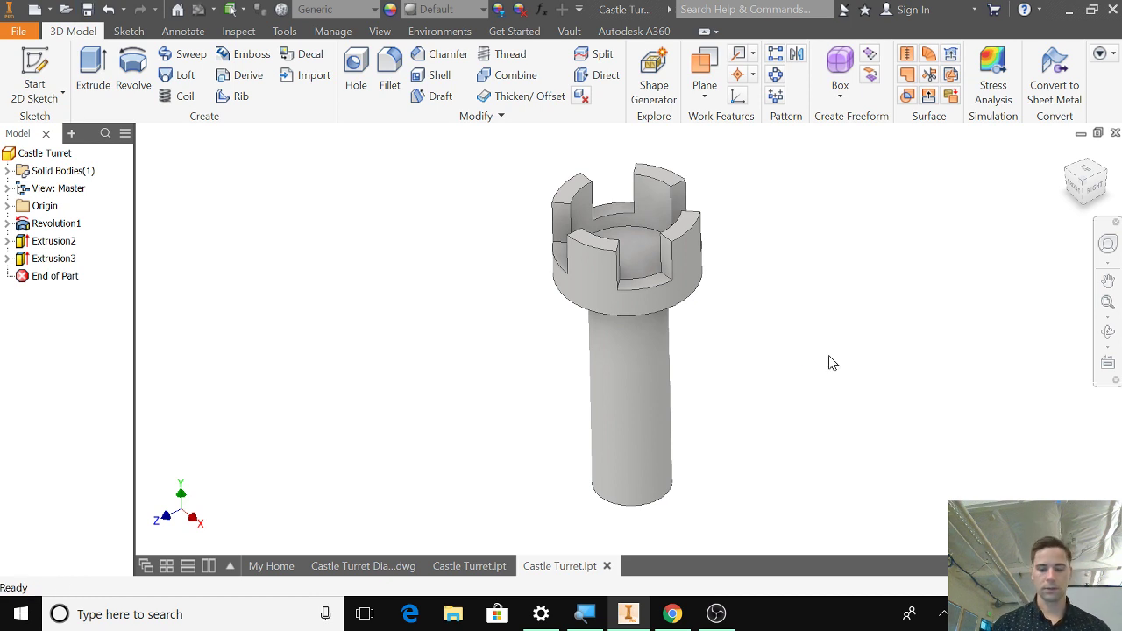
shift+middle_drag(807, 355, 746, 333)
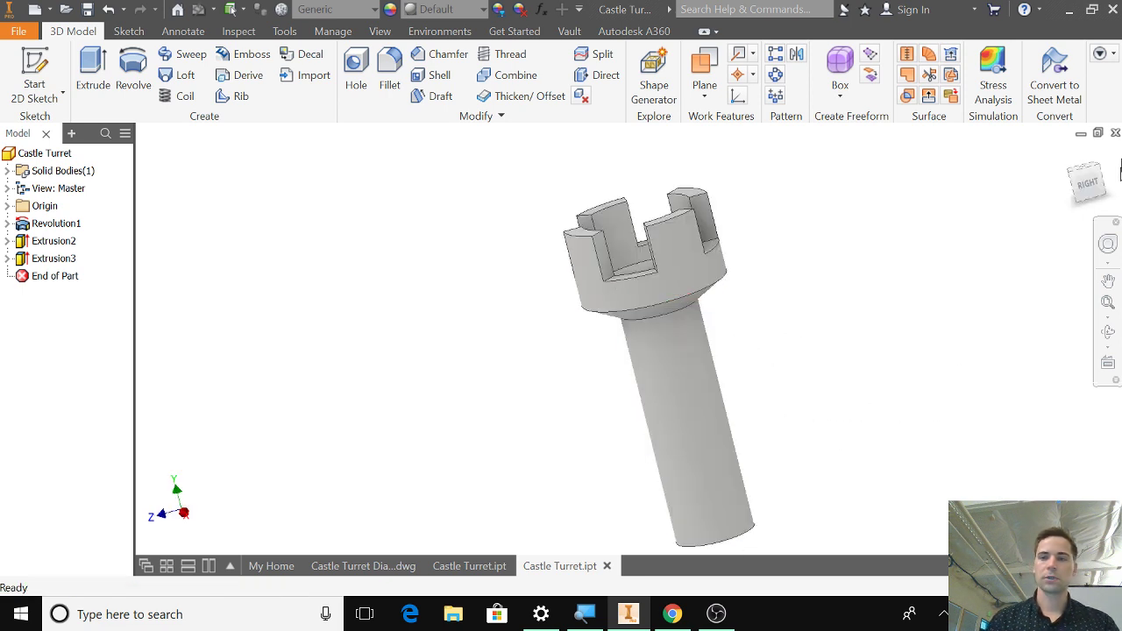
click(1073, 159)
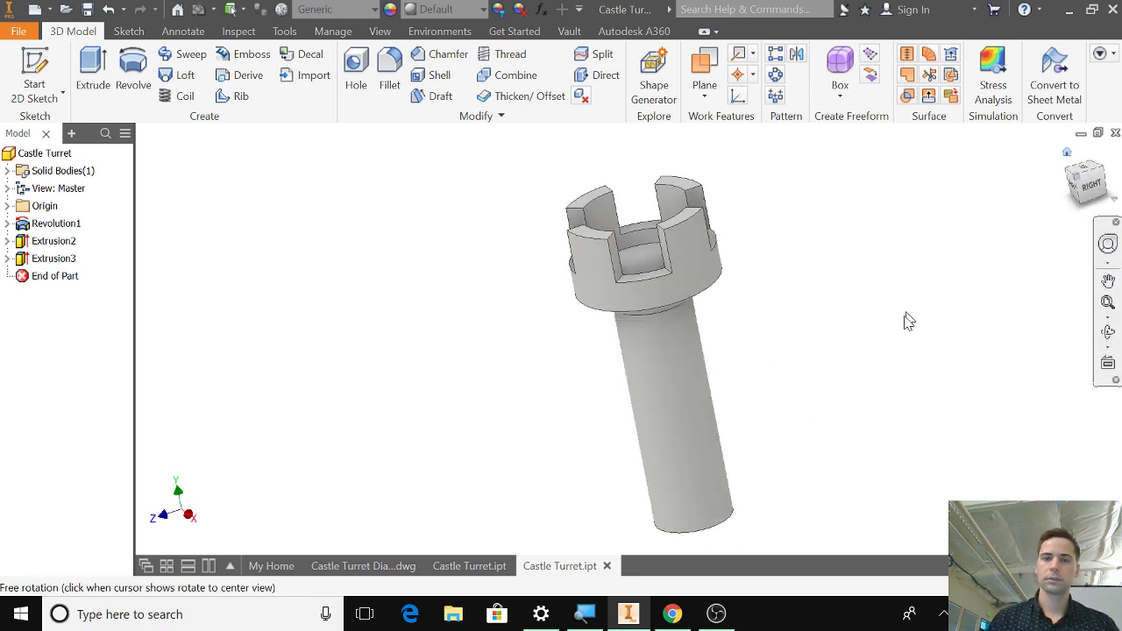